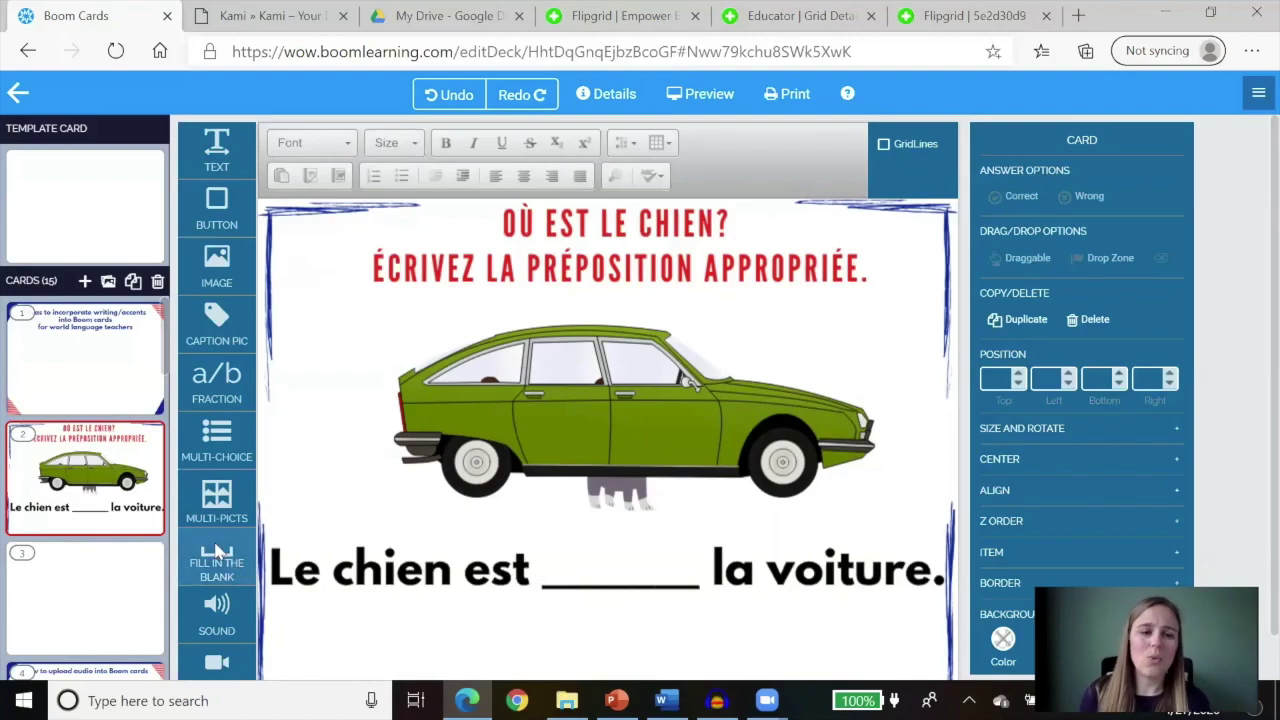
Place a fill-in-the-blank field over the blank line in "Le chien est ___ la voiture." and open its answer settings.
left_click_drag(216, 550, 597, 527)
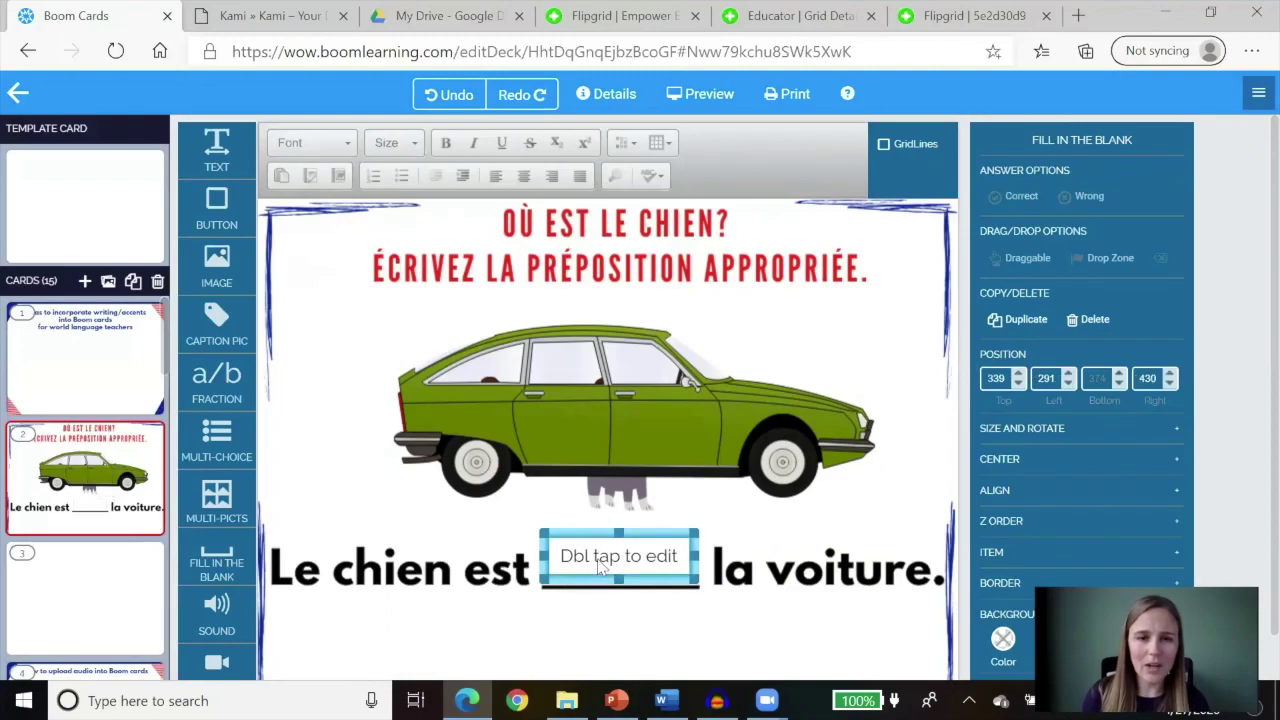
double_click(604, 562)
left_click(429, 300)
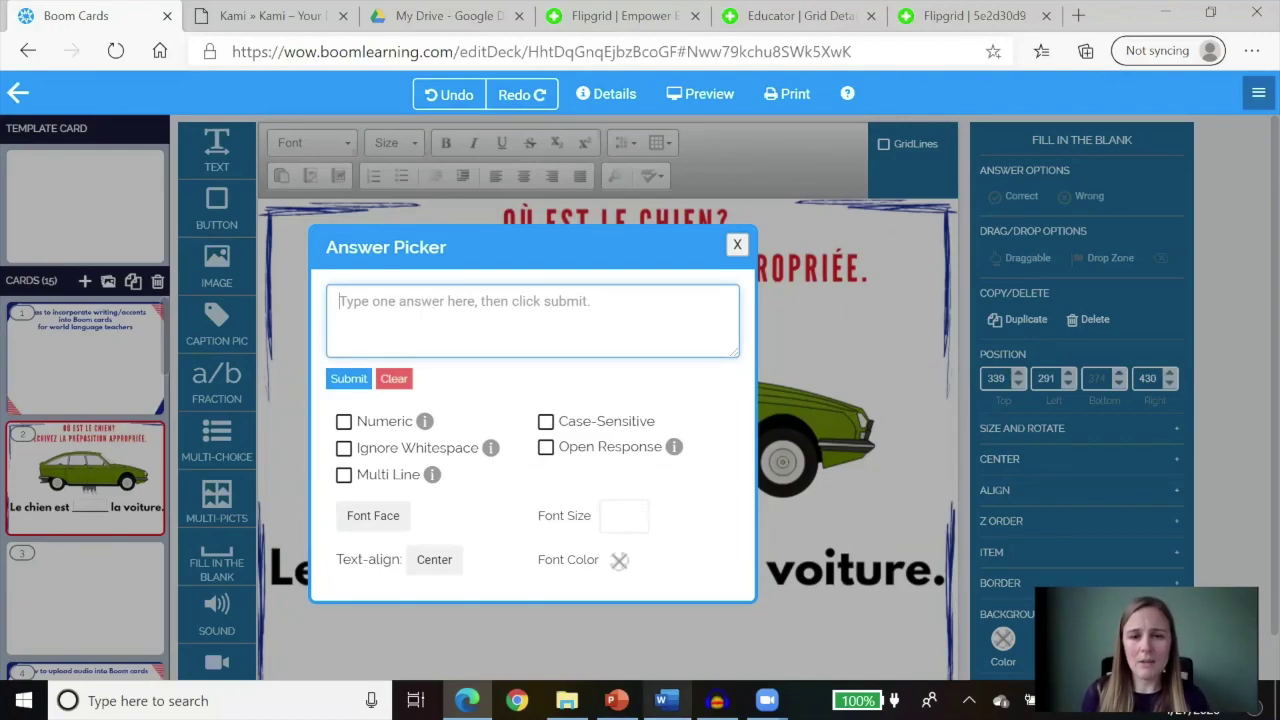
Switch to Word, write "derrière" with its accent in the blank document, and copy the word.
left_click(661, 700)
type("derr")
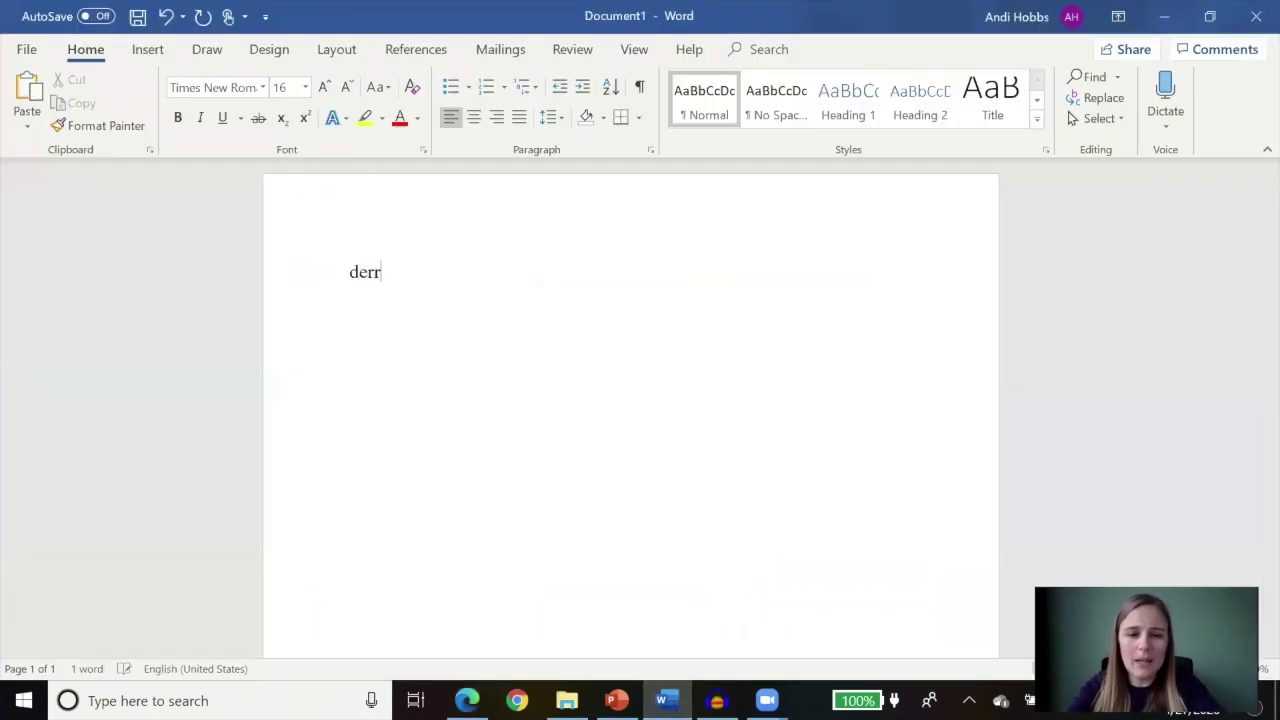
type("ière")
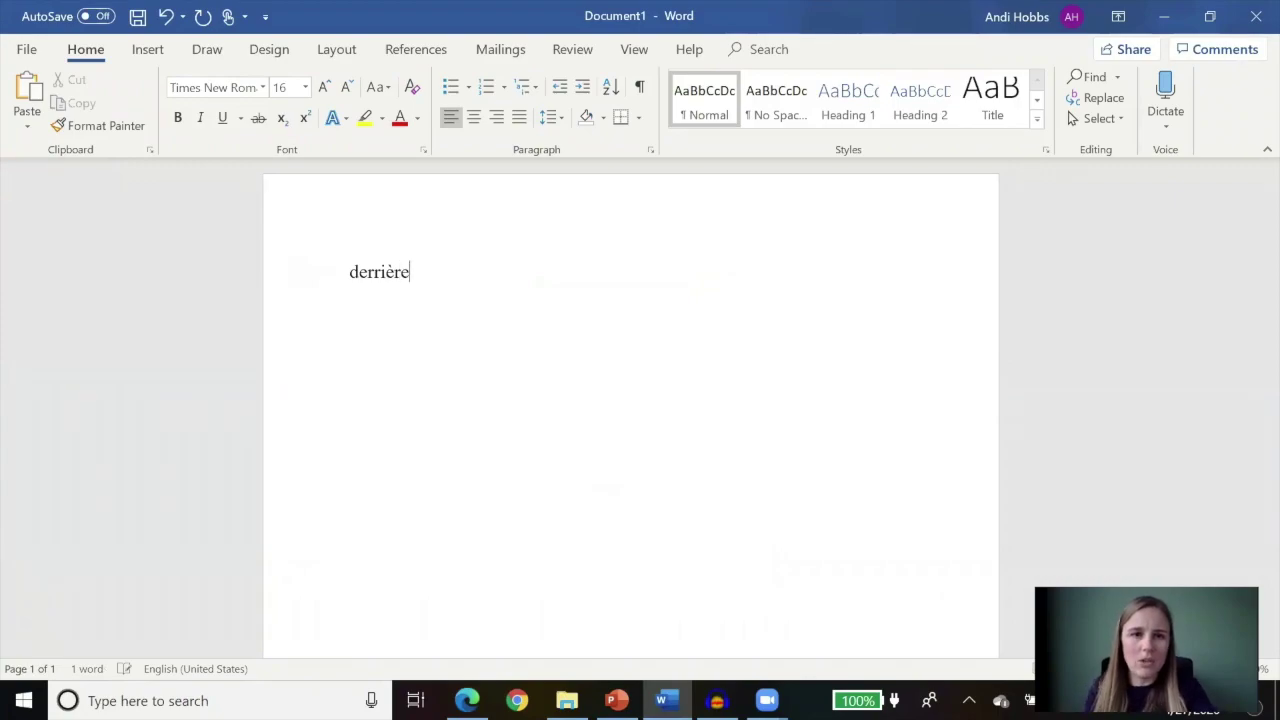
double_click(367, 270)
key("ctrl+c")
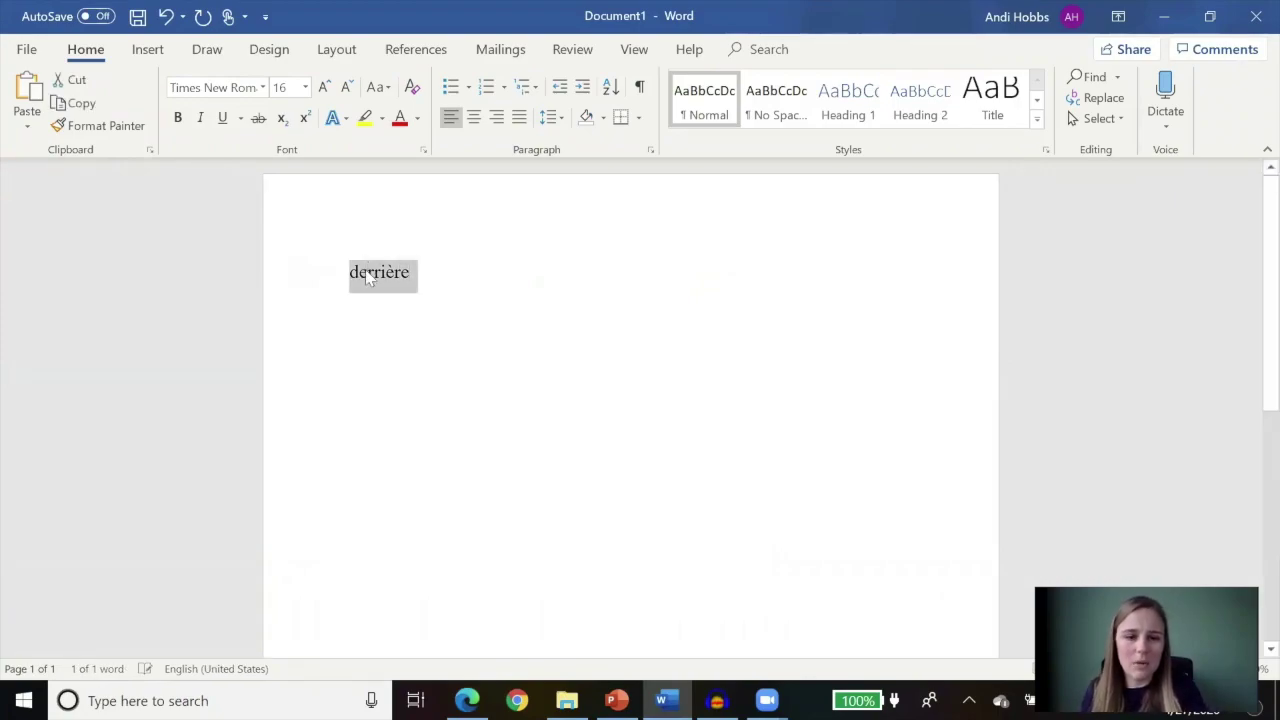
Switch back to Boom Cards and paste and submit "derrière" as an accepted answer for the blank.
left_click(467, 700)
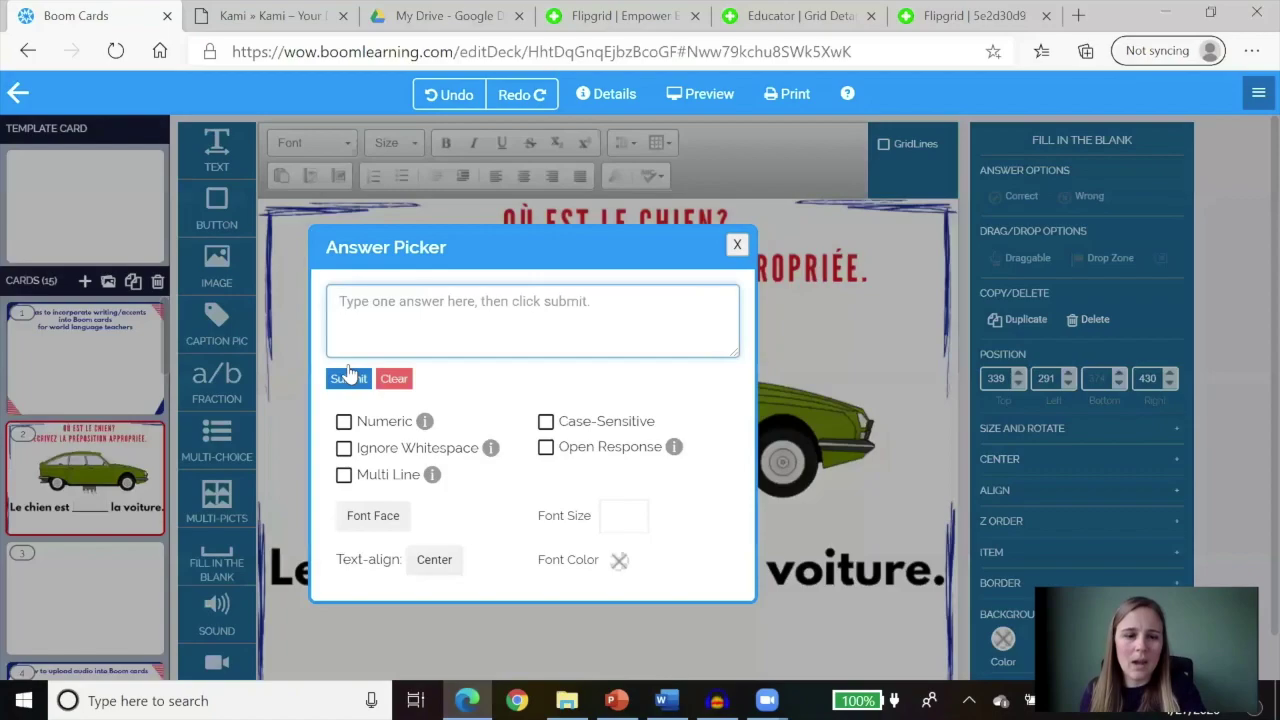
key("ctrl+v")
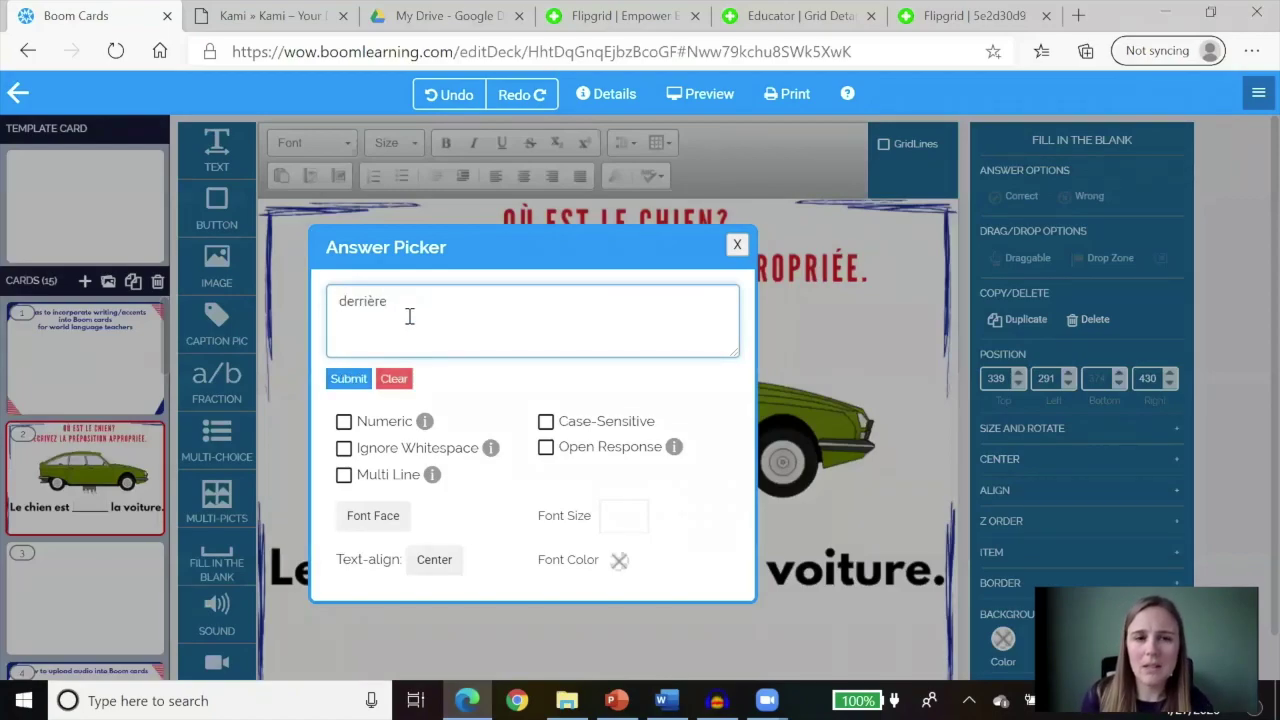
left_click(347, 379)
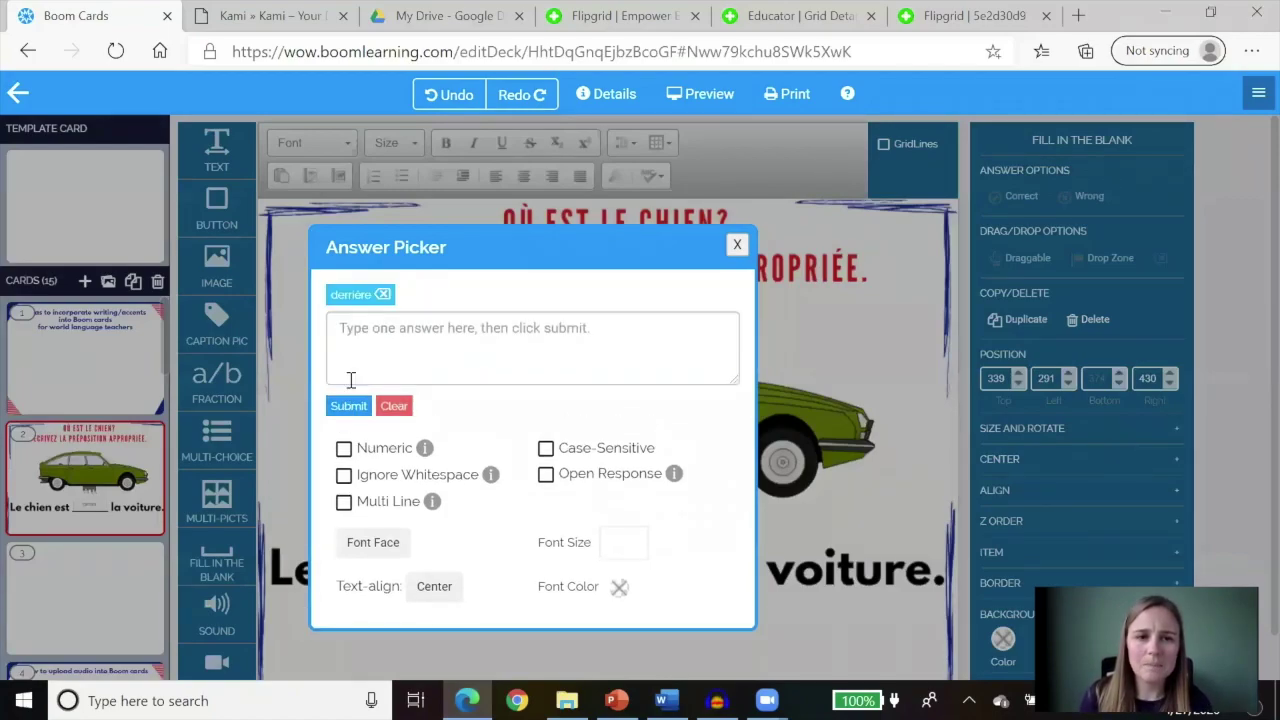
Format the blank's answer text in Roboto, size 36, with a dark blue font color, and close the answer settings.
left_click(397, 542)
scroll(478, 545, "down", 1)
scroll(478, 545, "down", 1)
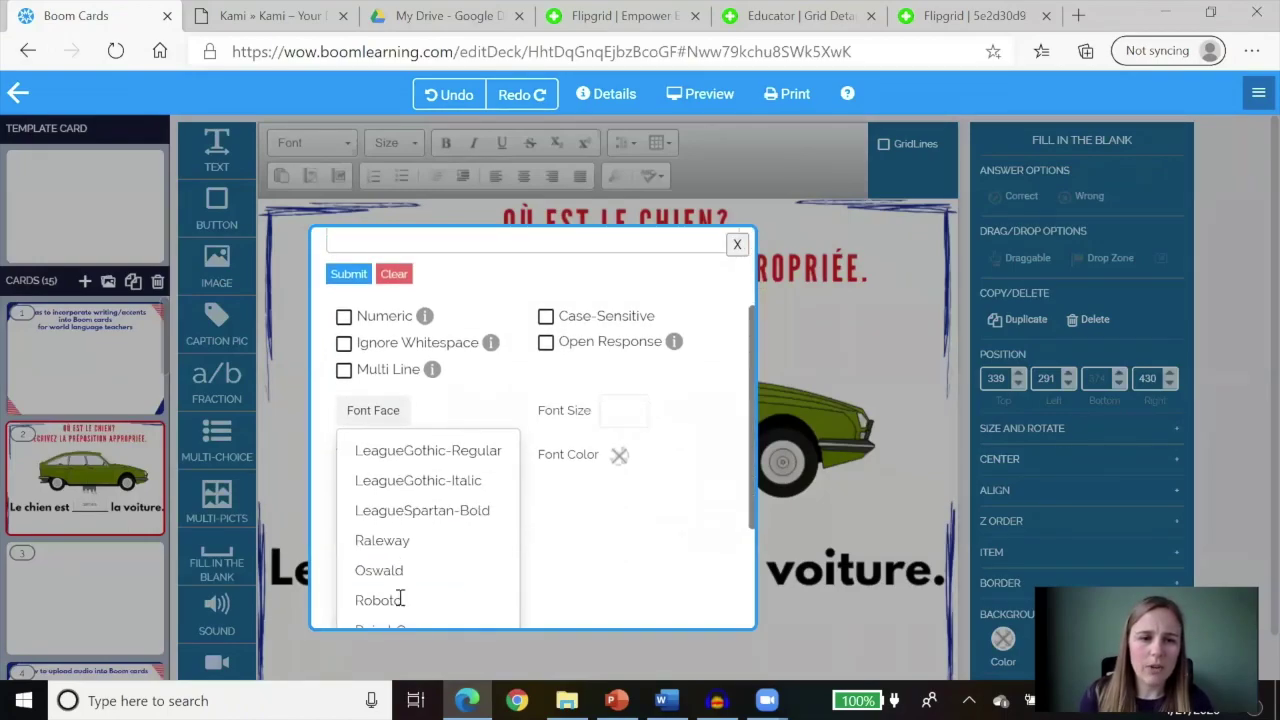
left_click(397, 597)
left_click(619, 546)
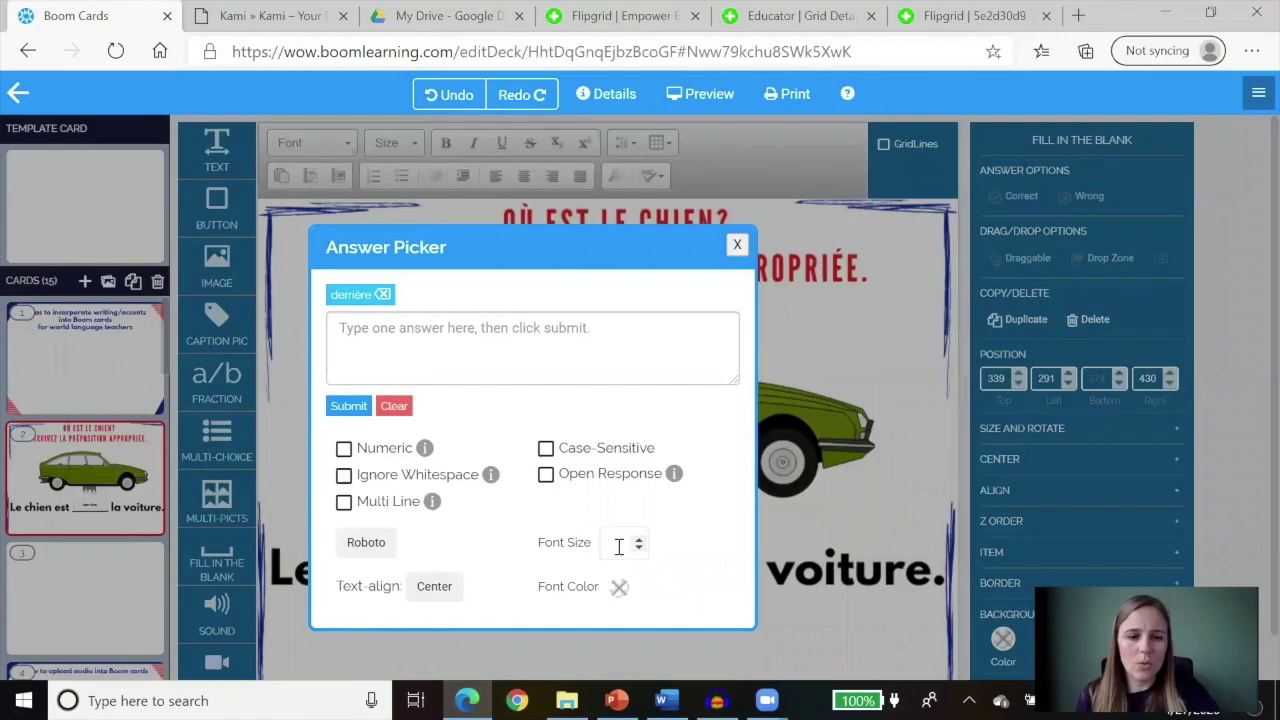
left_click(619, 588)
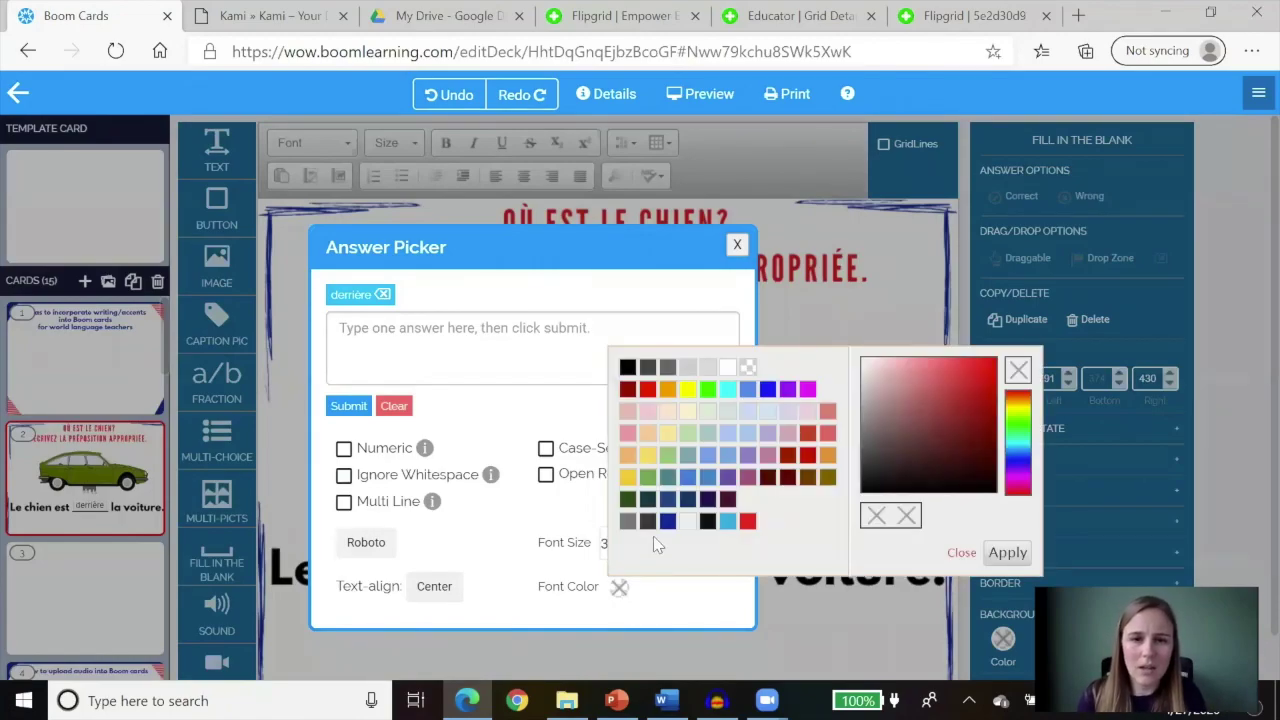
left_click(1007, 552)
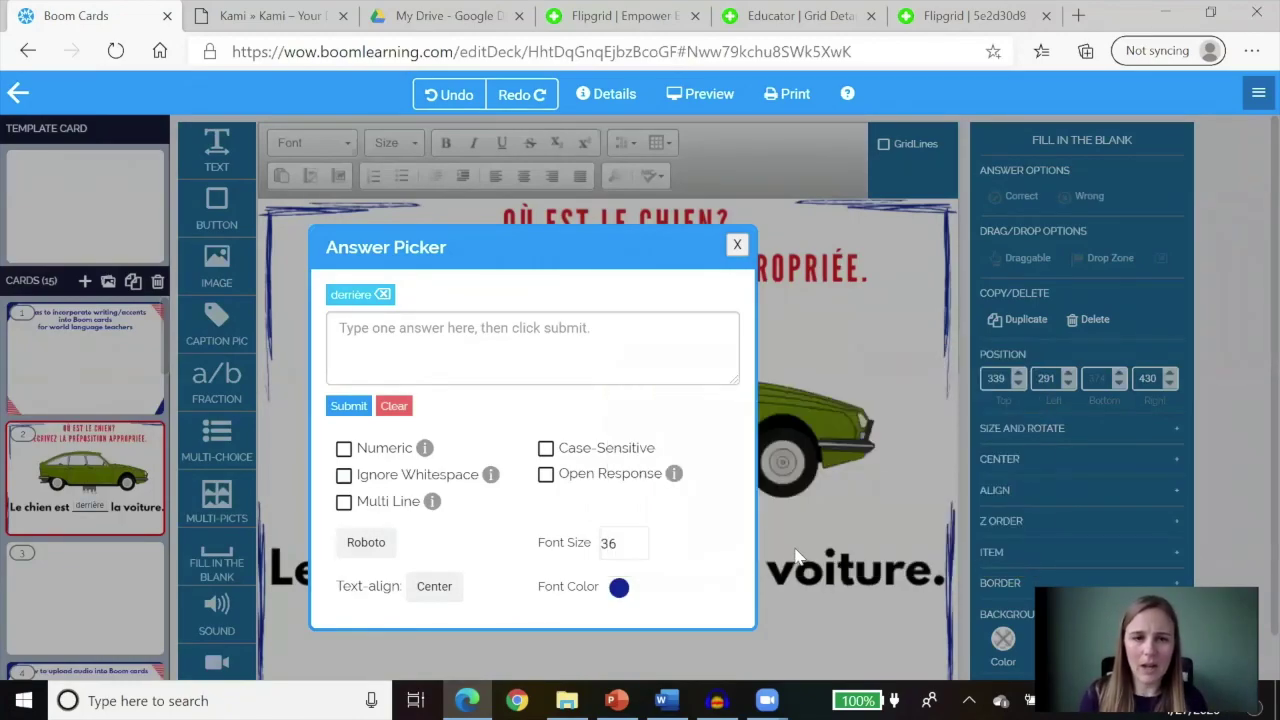
left_click(737, 247)
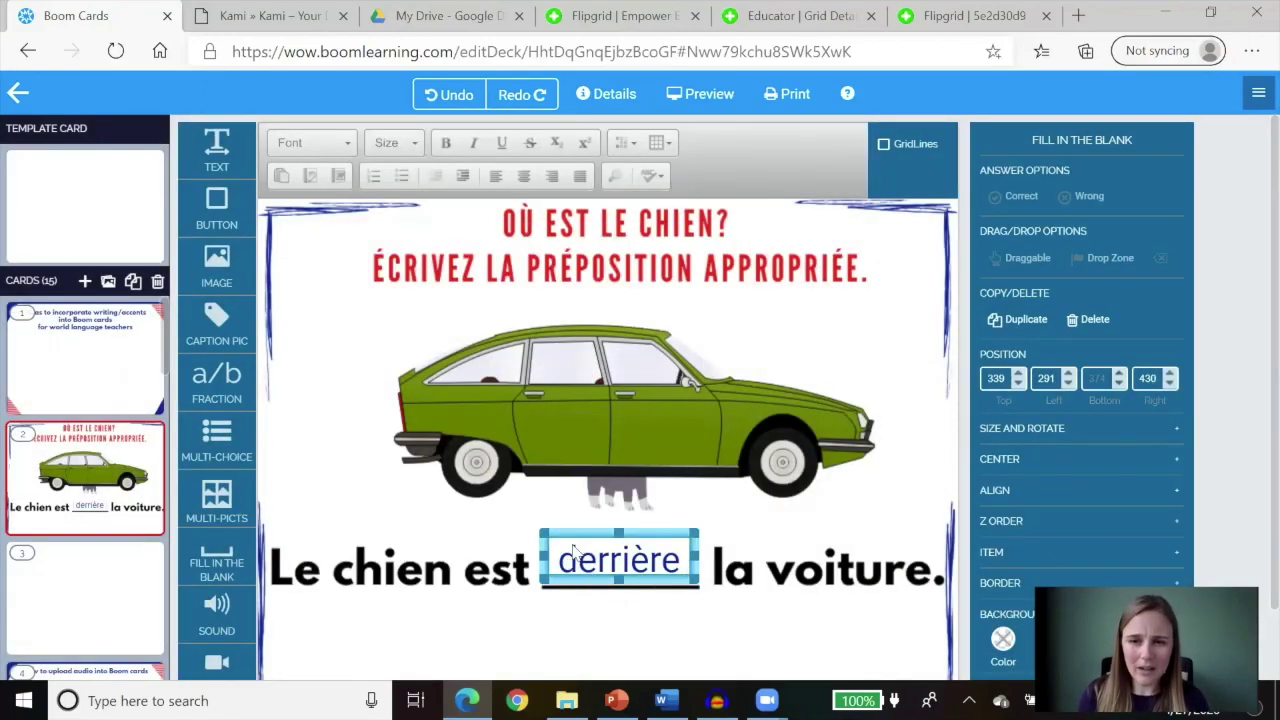
In the deck details, set the subject to World Languages and the onscreen keyboard to French.
left_click(607, 100)
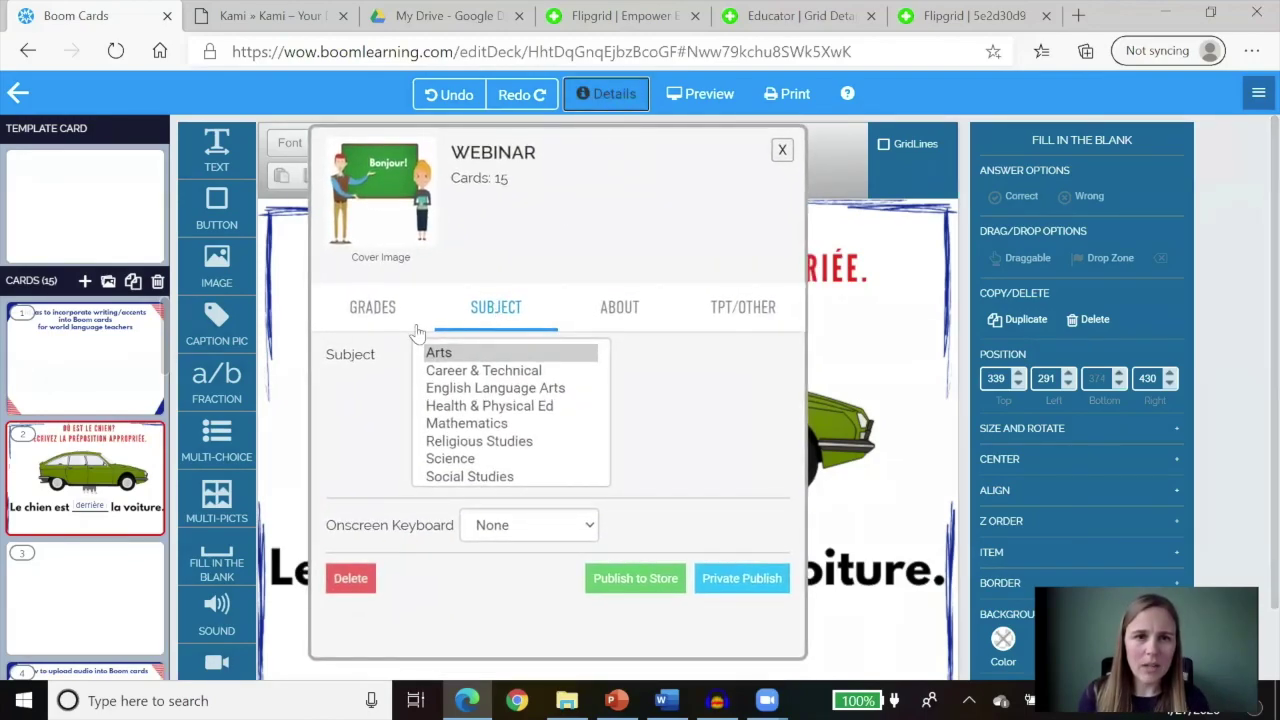
left_click(372, 310)
left_click(500, 312)
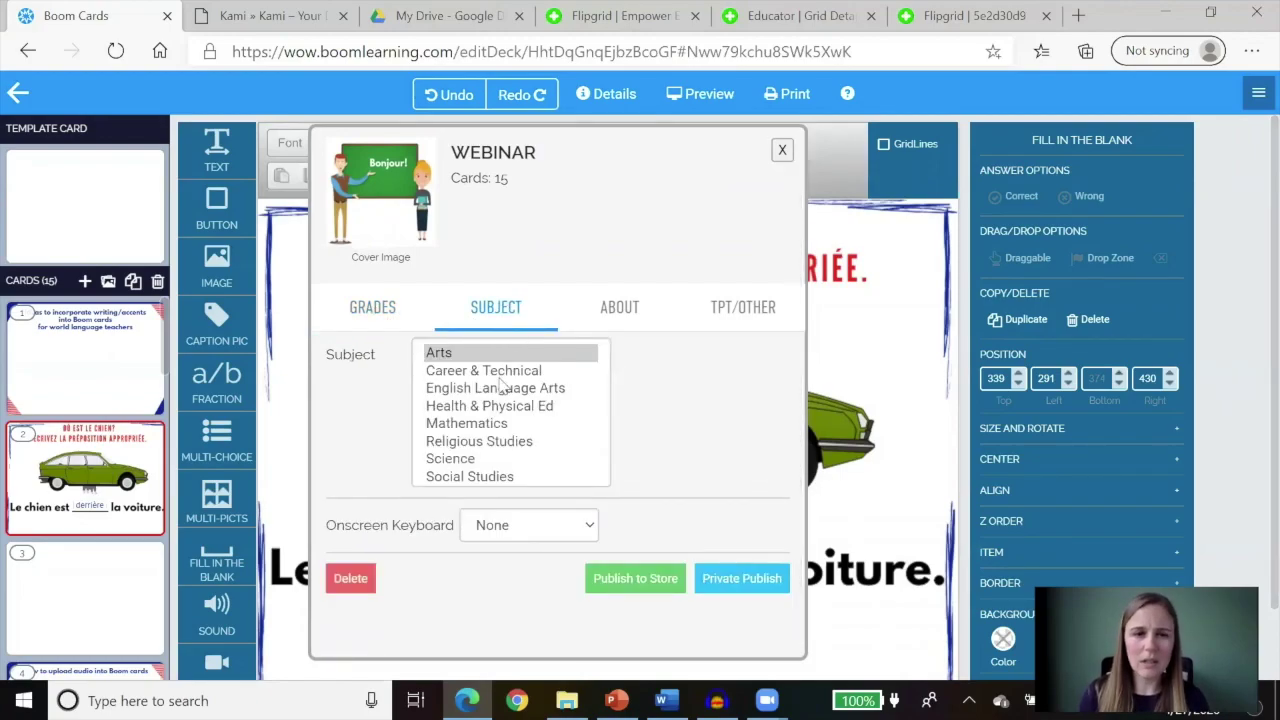
scroll(500, 400, "down", 3)
left_click(498, 477)
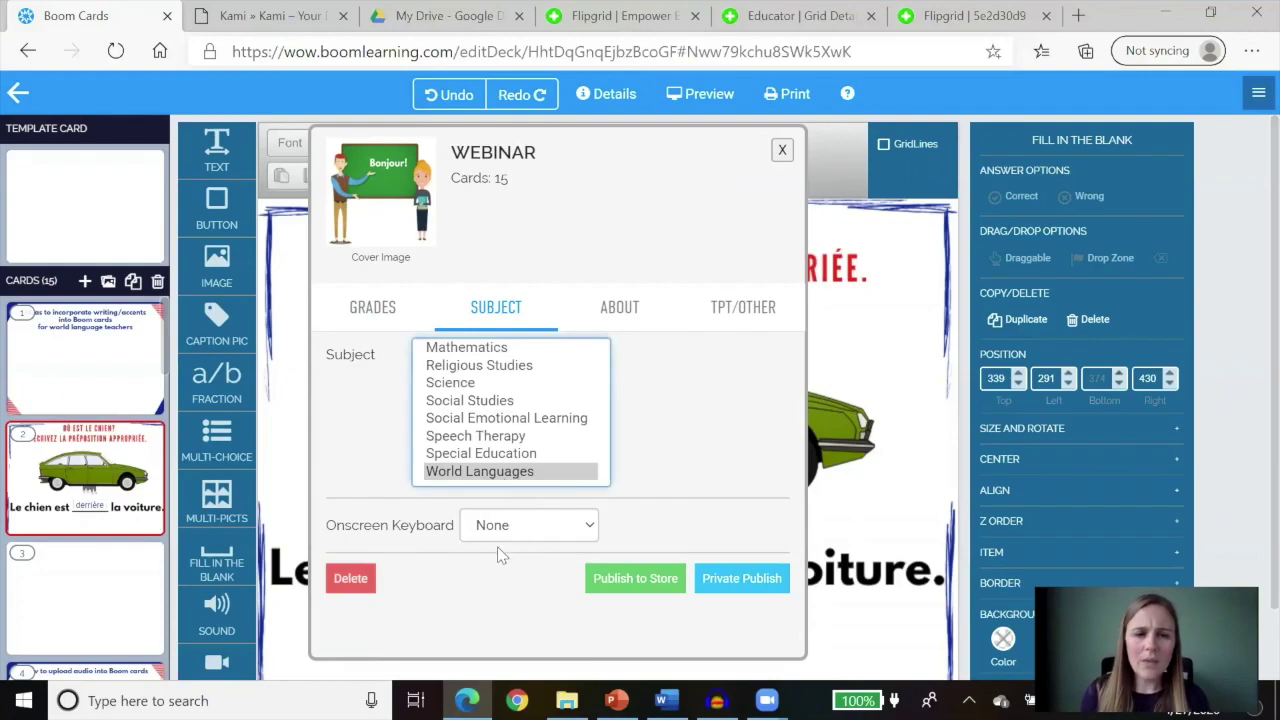
left_click(594, 528)
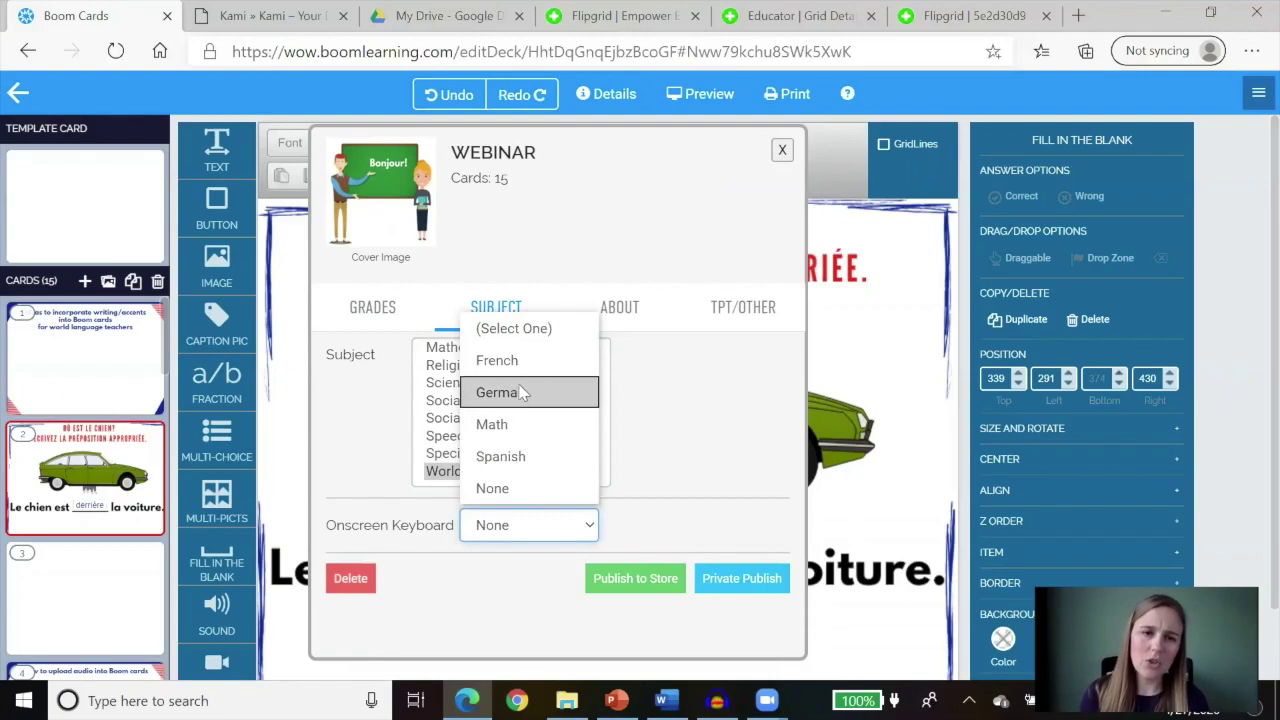
left_click(518, 365)
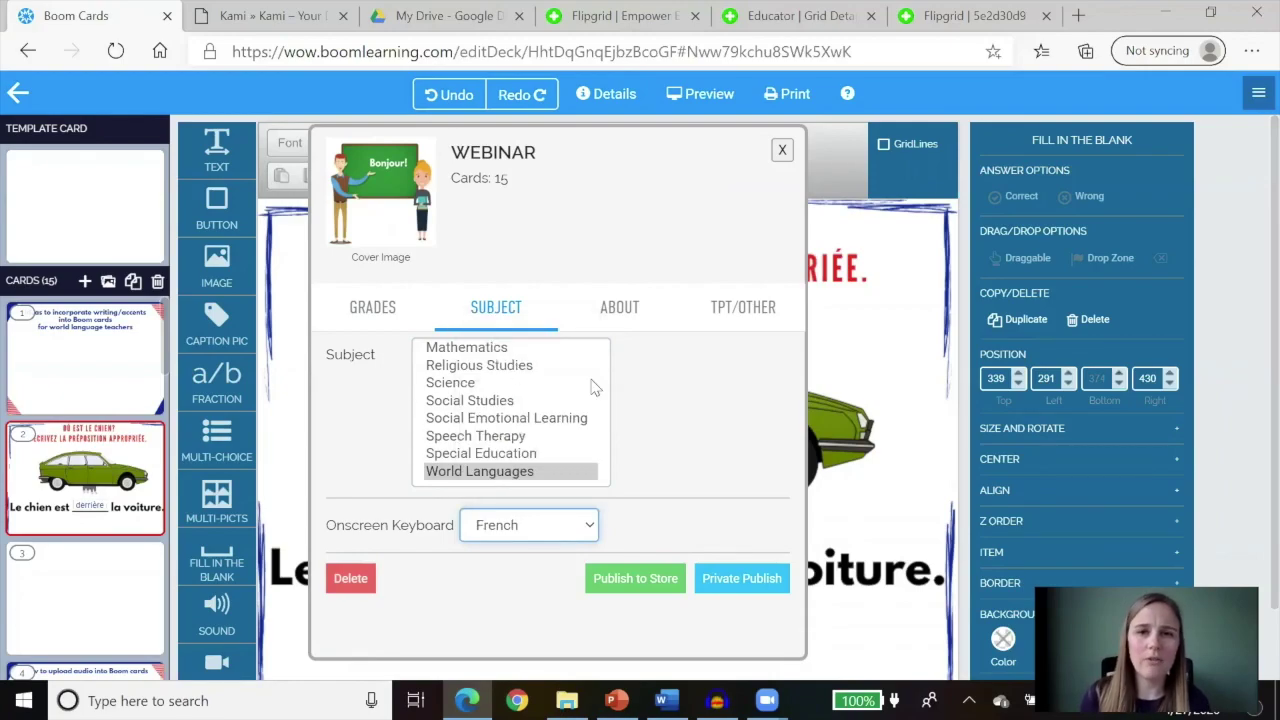
left_click(782, 152)
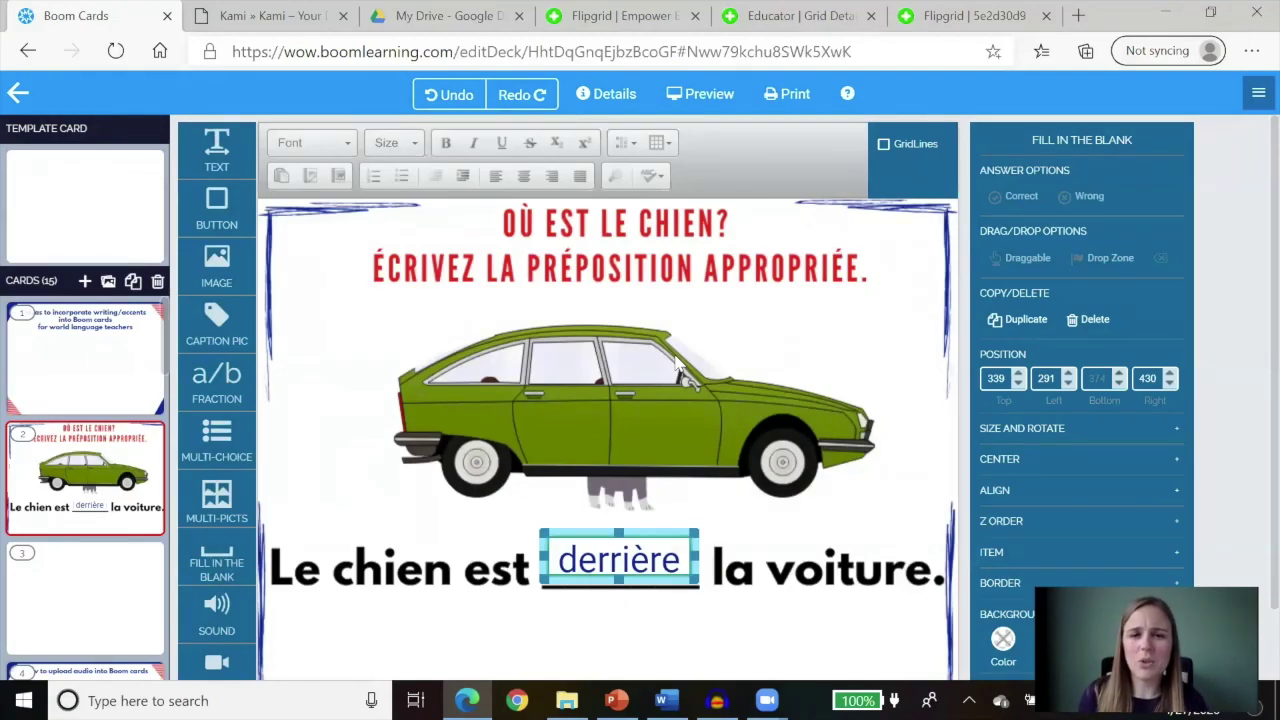
Preview the card, answer "derrière" using the onscreen accent keyboard for the è, submit it, and quit the preview.
left_click(709, 94)
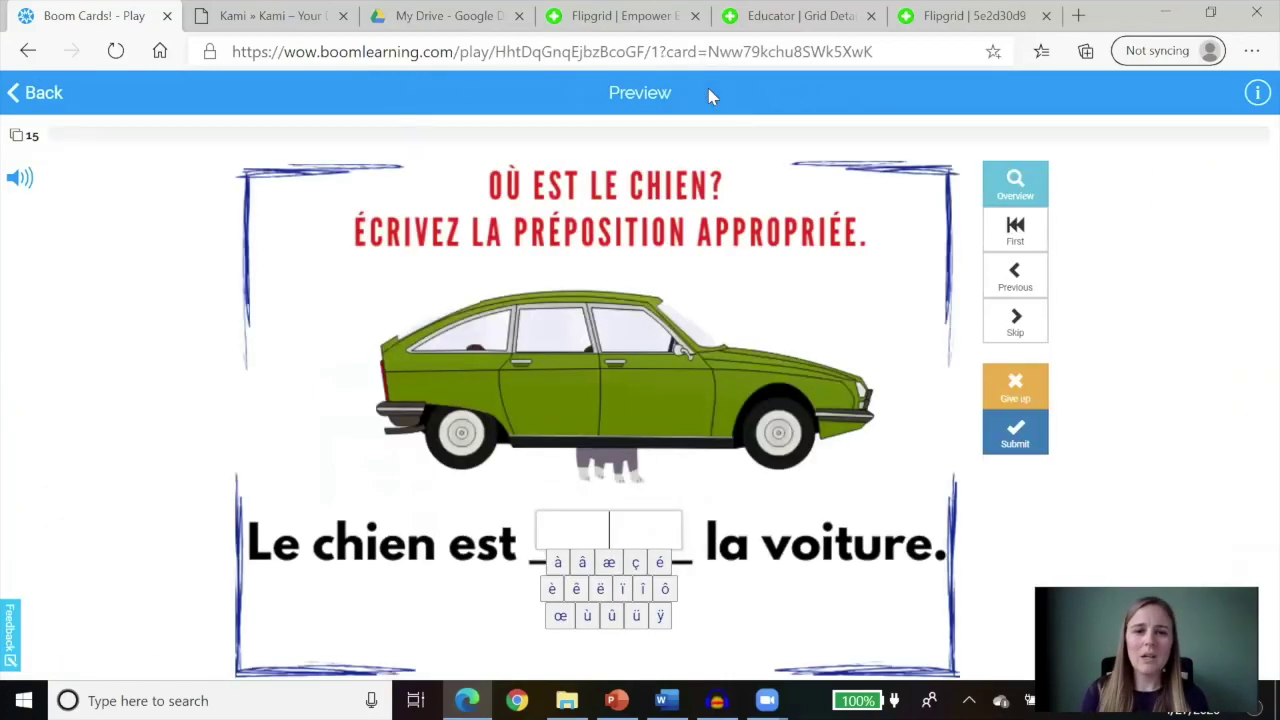
left_click(597, 522)
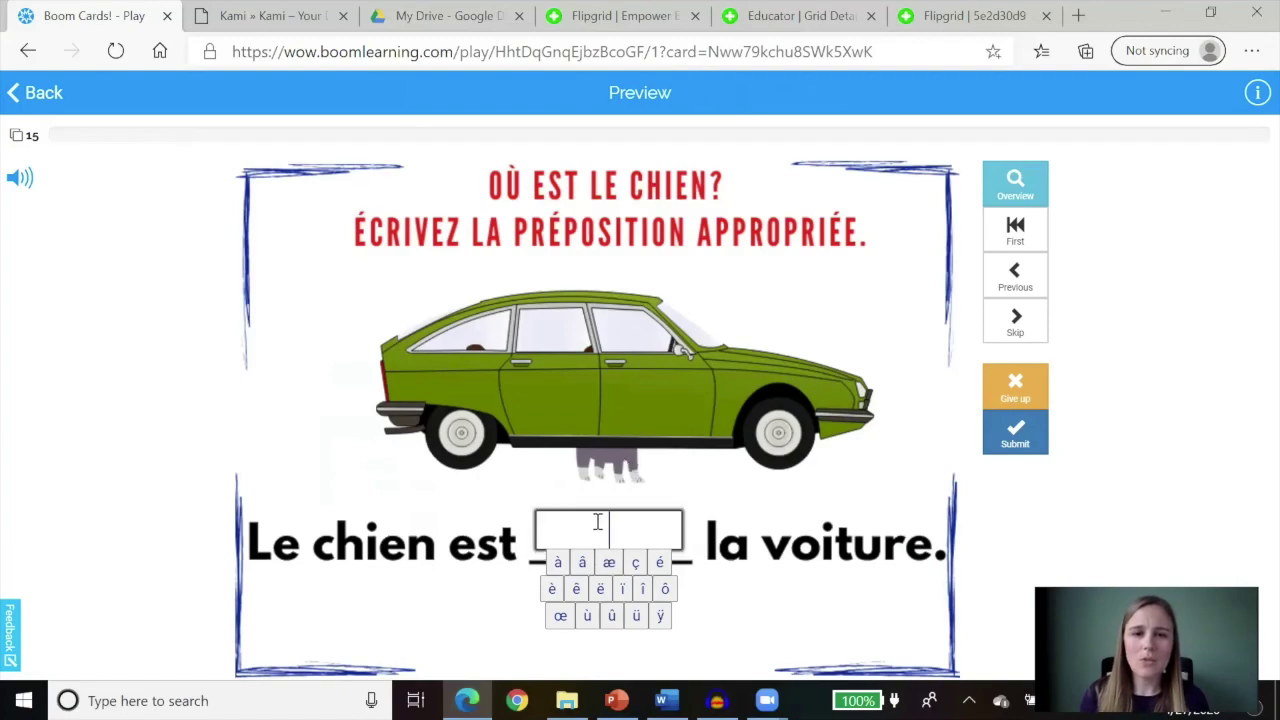
type("derri")
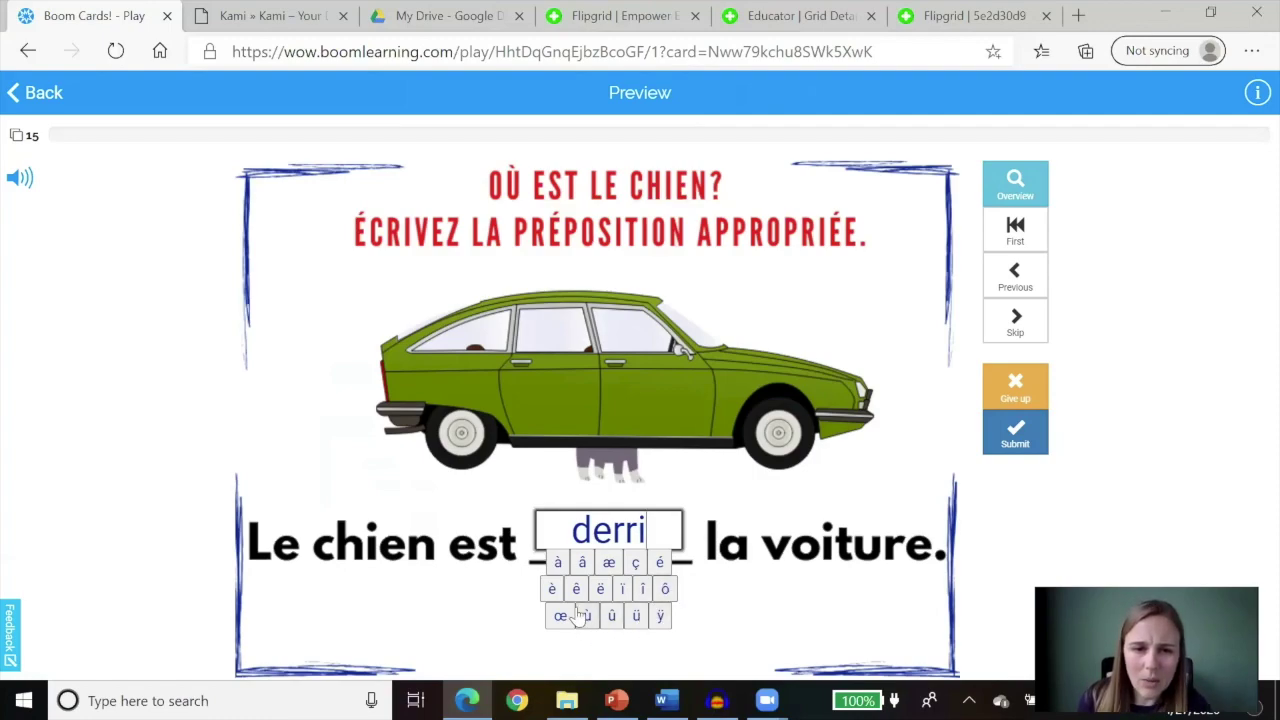
left_click(551, 590)
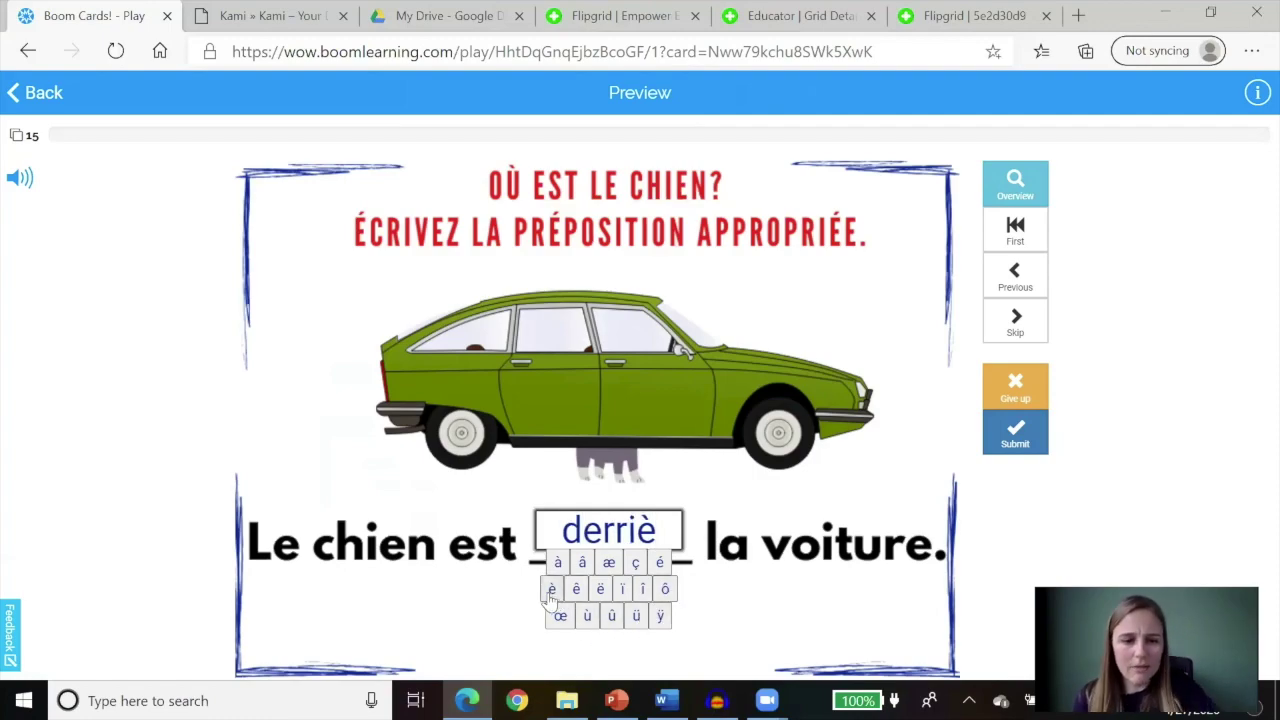
type("re")
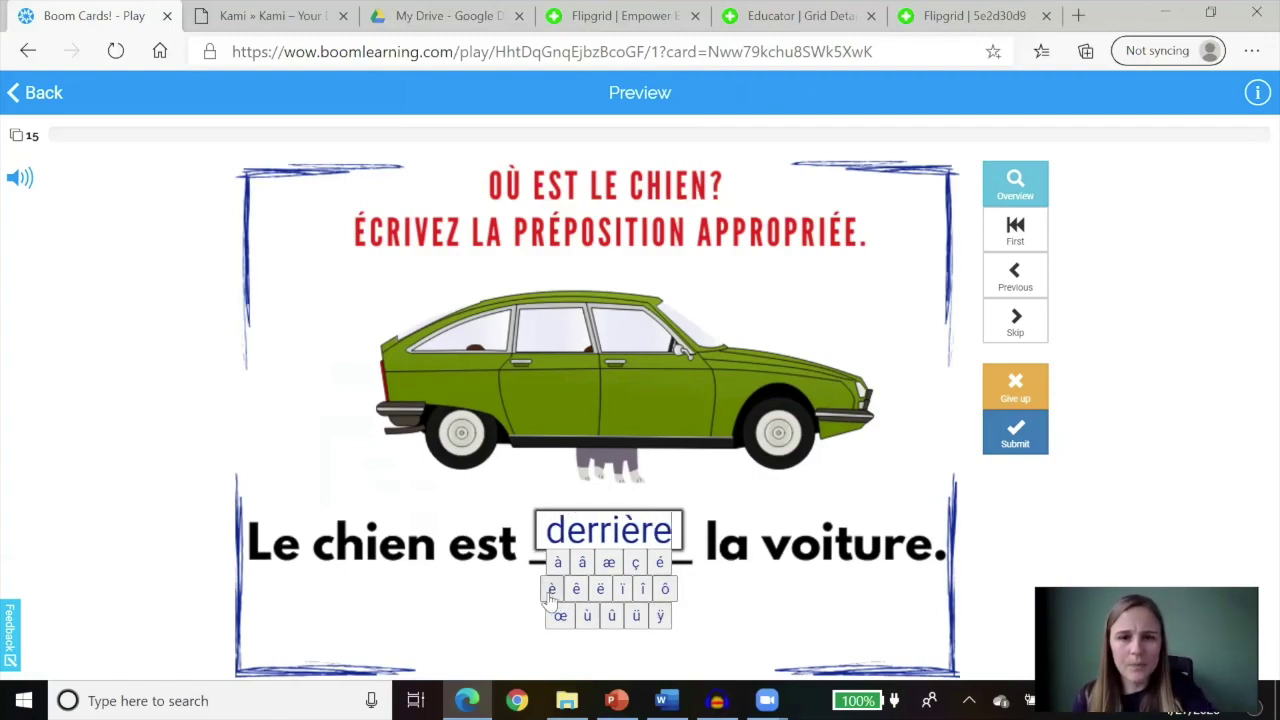
left_click(1016, 441)
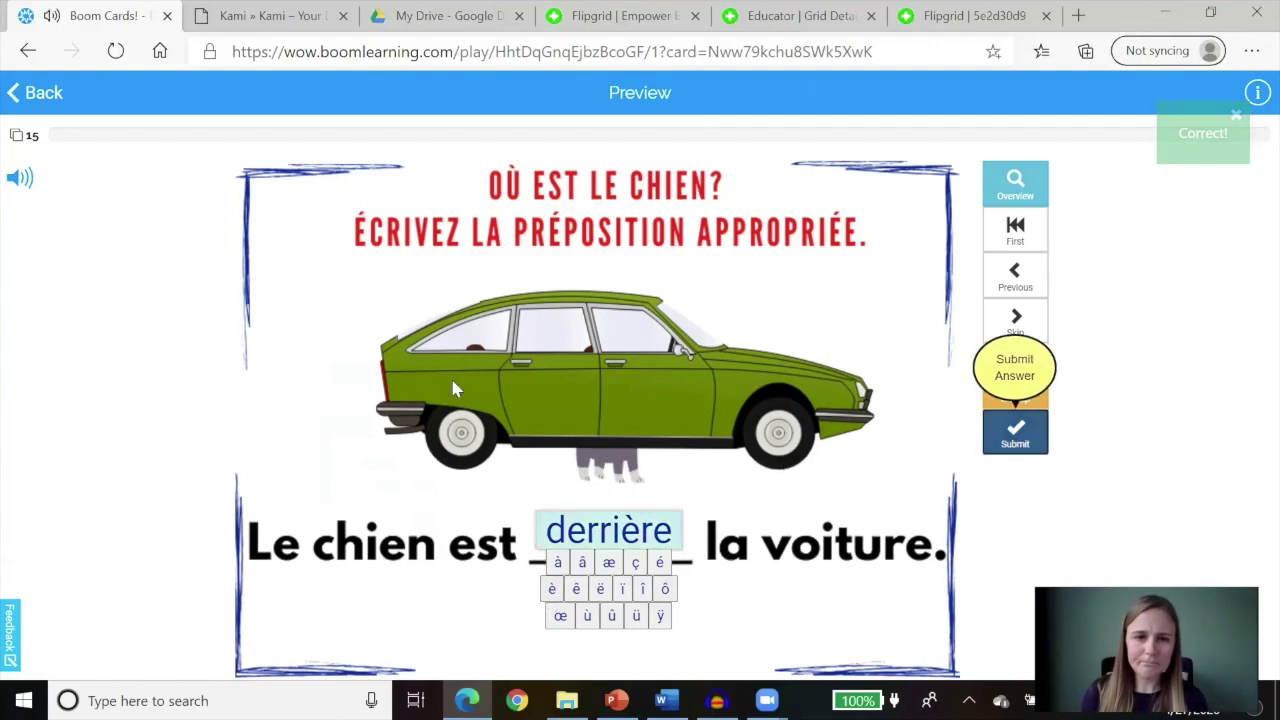
left_click(40, 96)
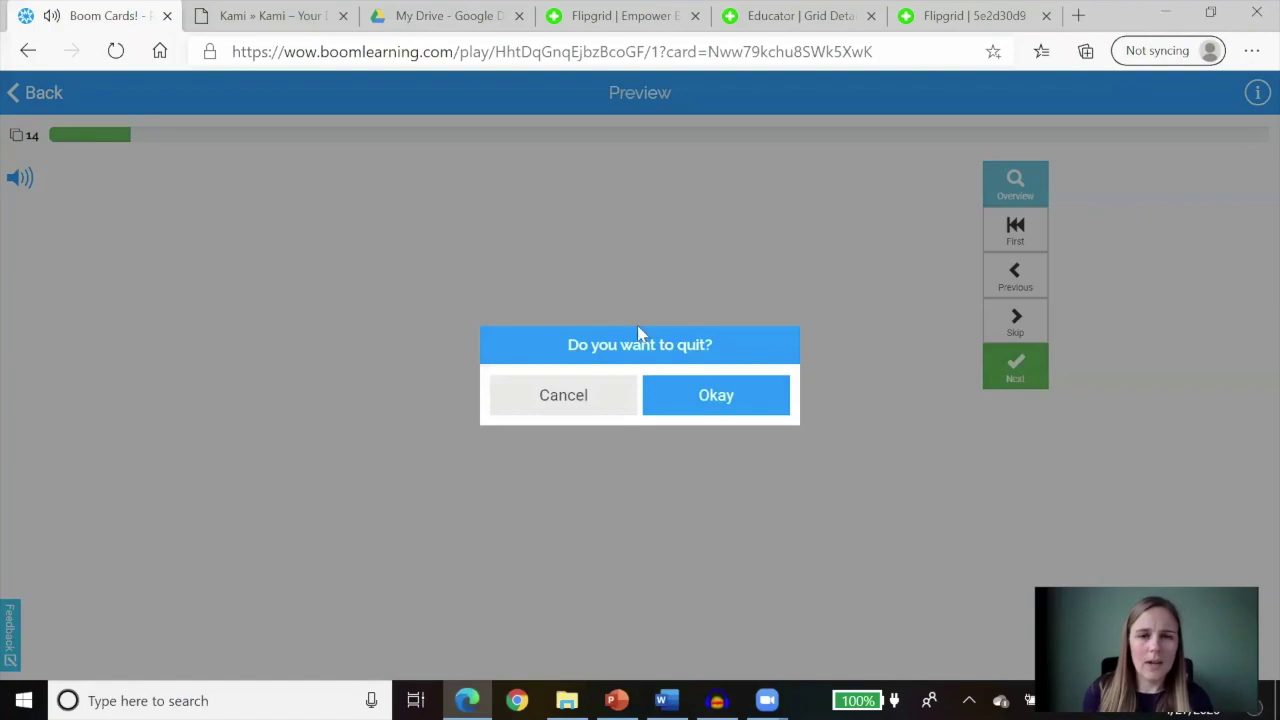
left_click(700, 407)
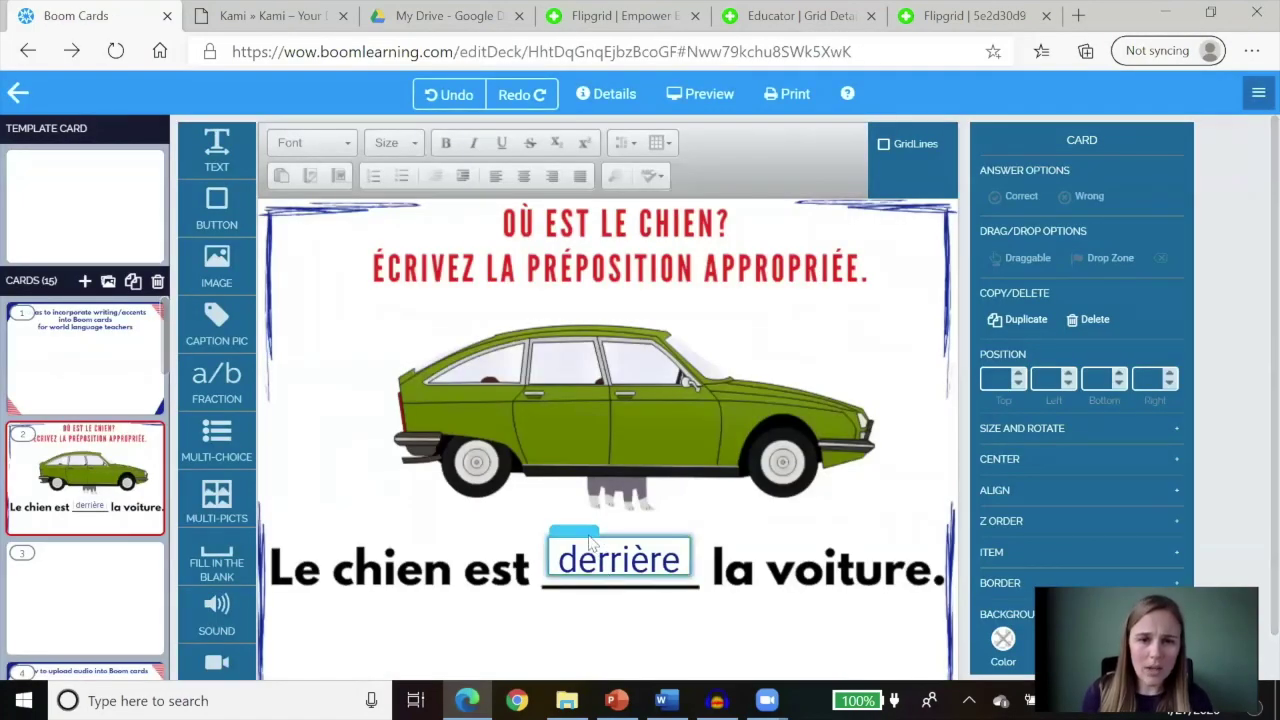
Move the fill-in-the-blank field below the sentence and widen it across the card, from about 22 on the left to 653 on the right.
left_click_drag(590, 540, 575, 616)
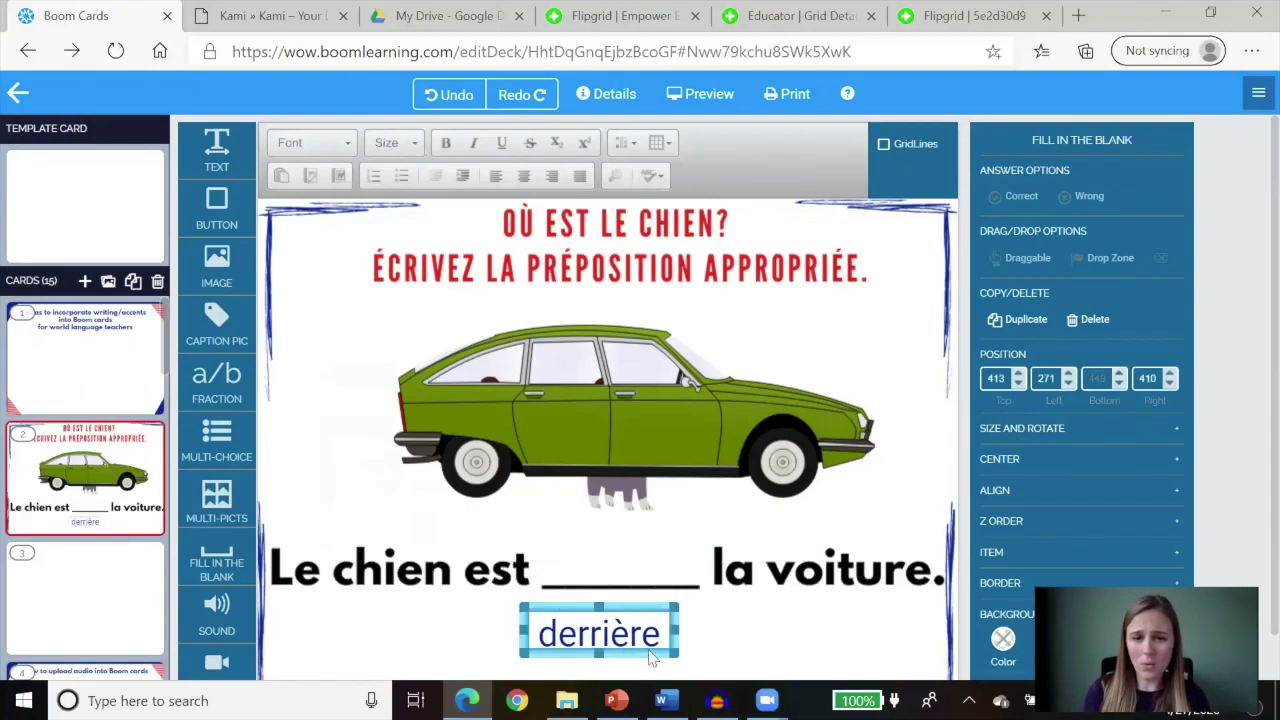
left_click_drag(678, 655, 922, 656)
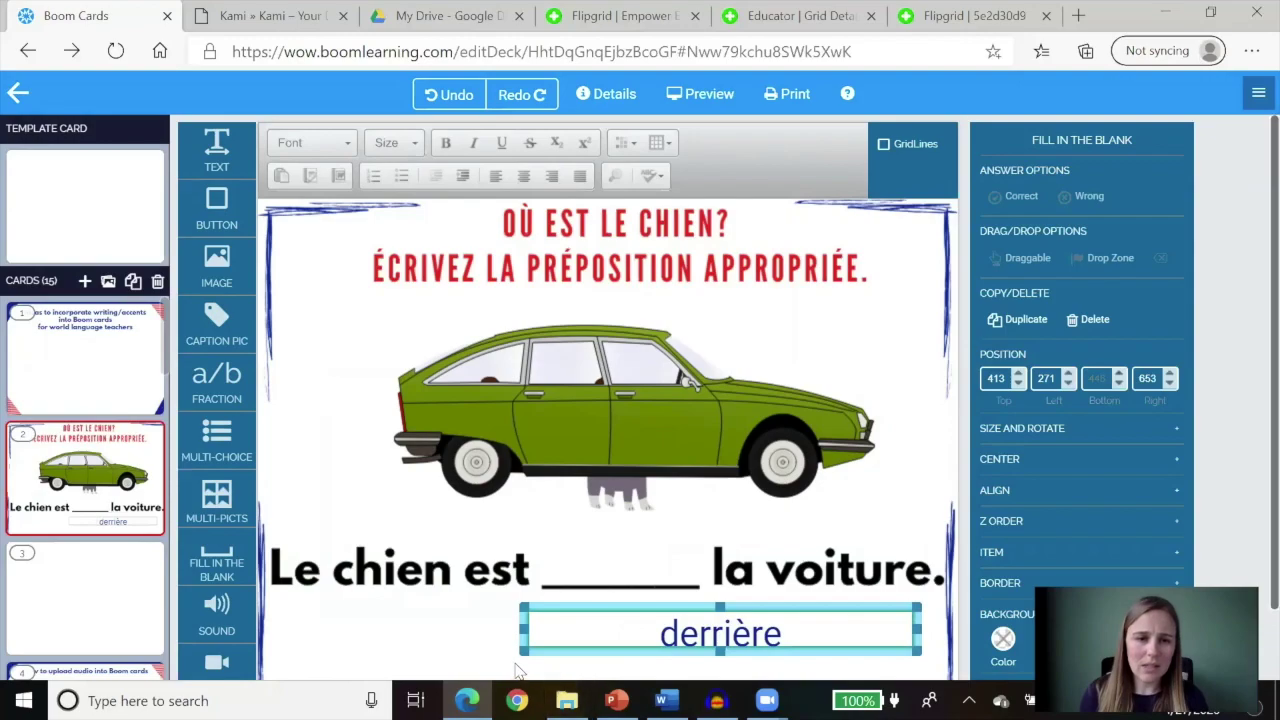
left_click_drag(520, 650, 272, 665)
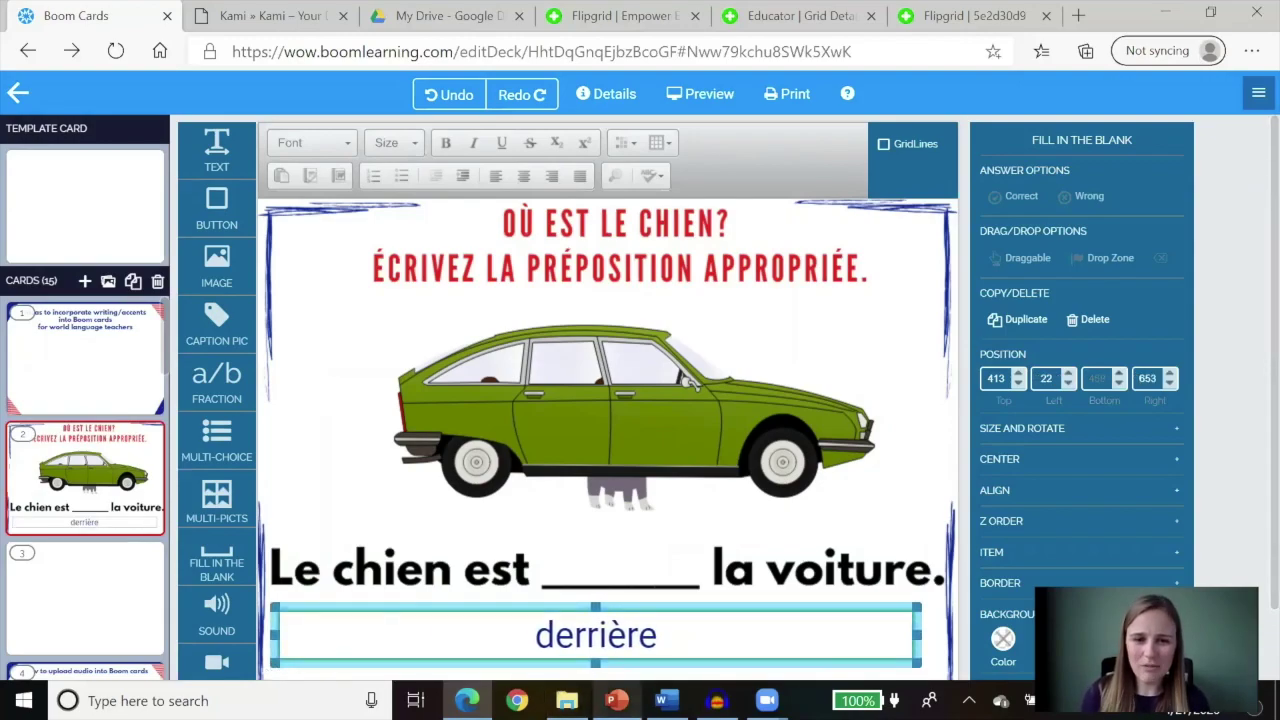
Replace the blank's accepted answer with a full sentence made of a woman's first name followed by "prend du lait.".
double_click(574, 643)
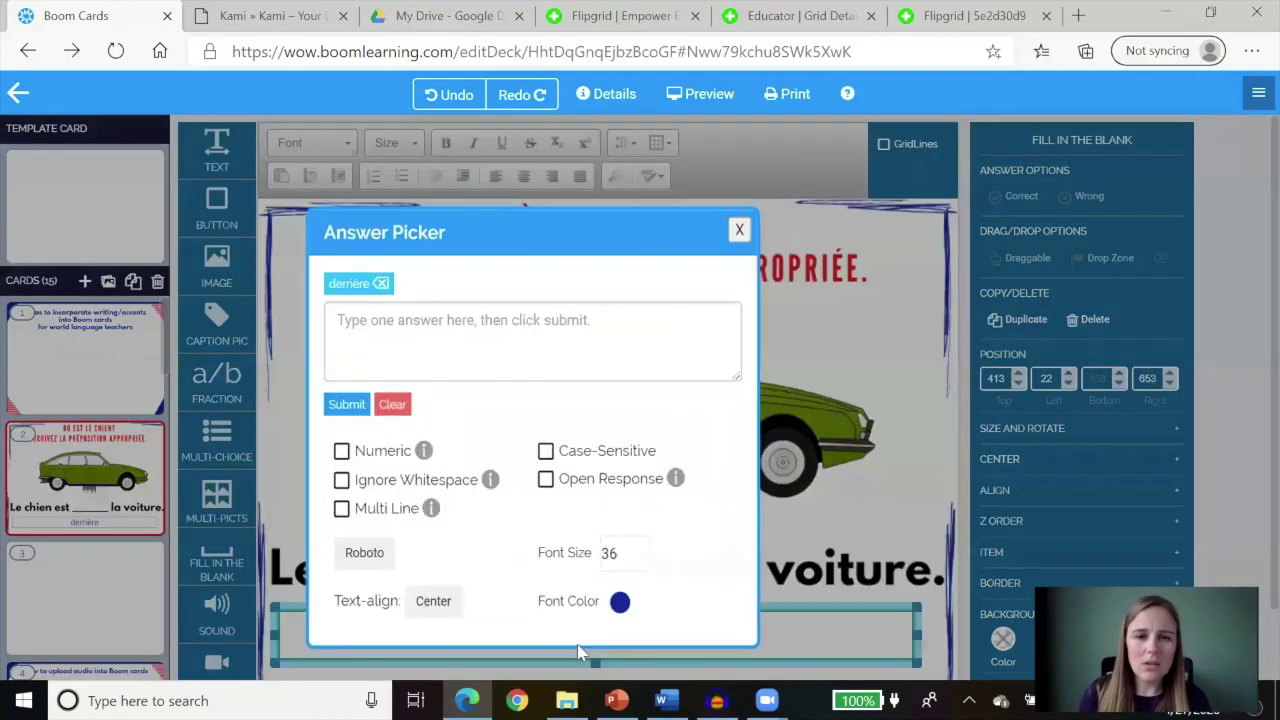
left_click(383, 295)
left_click_drag(388, 303, 315, 318)
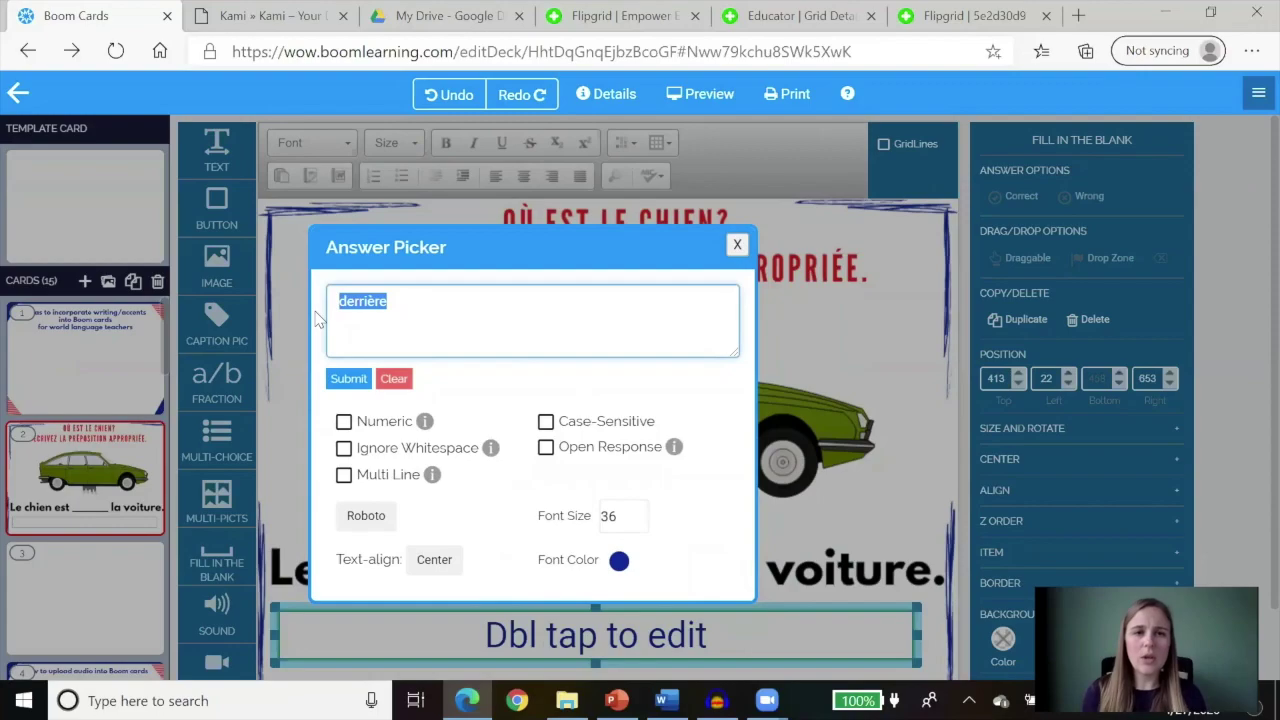
key("BackSpace")
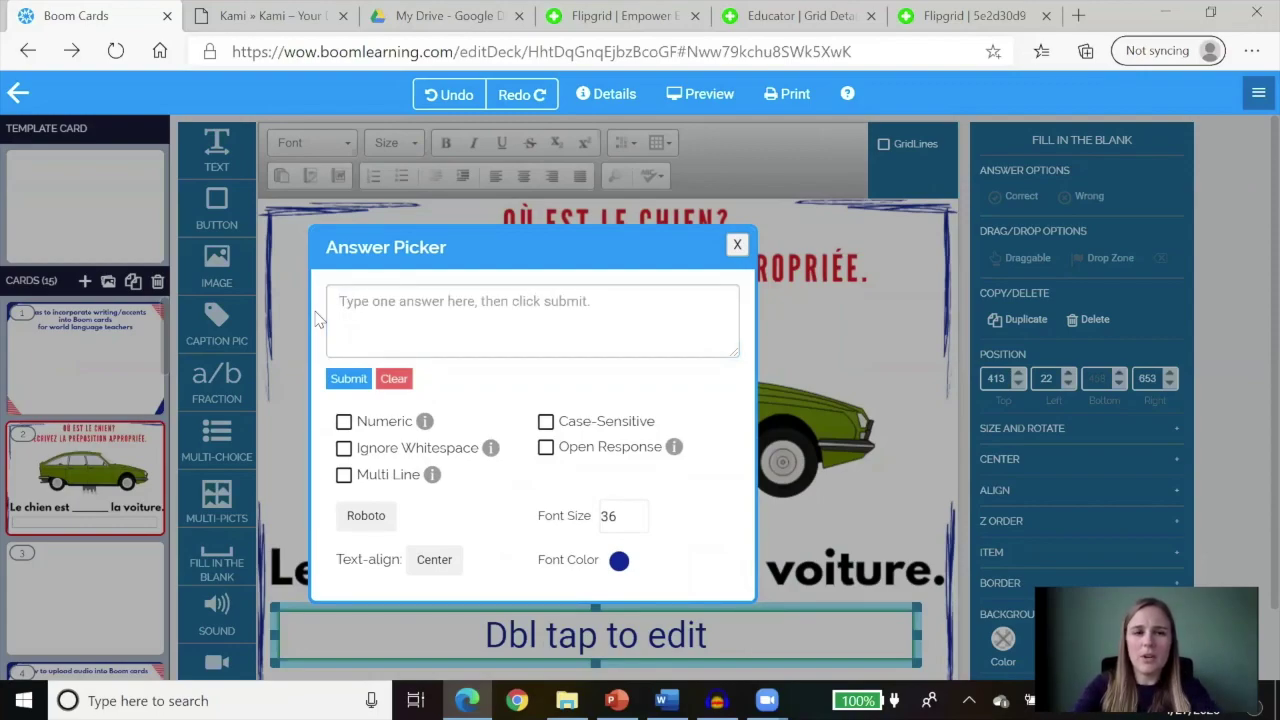
left_click(361, 309)
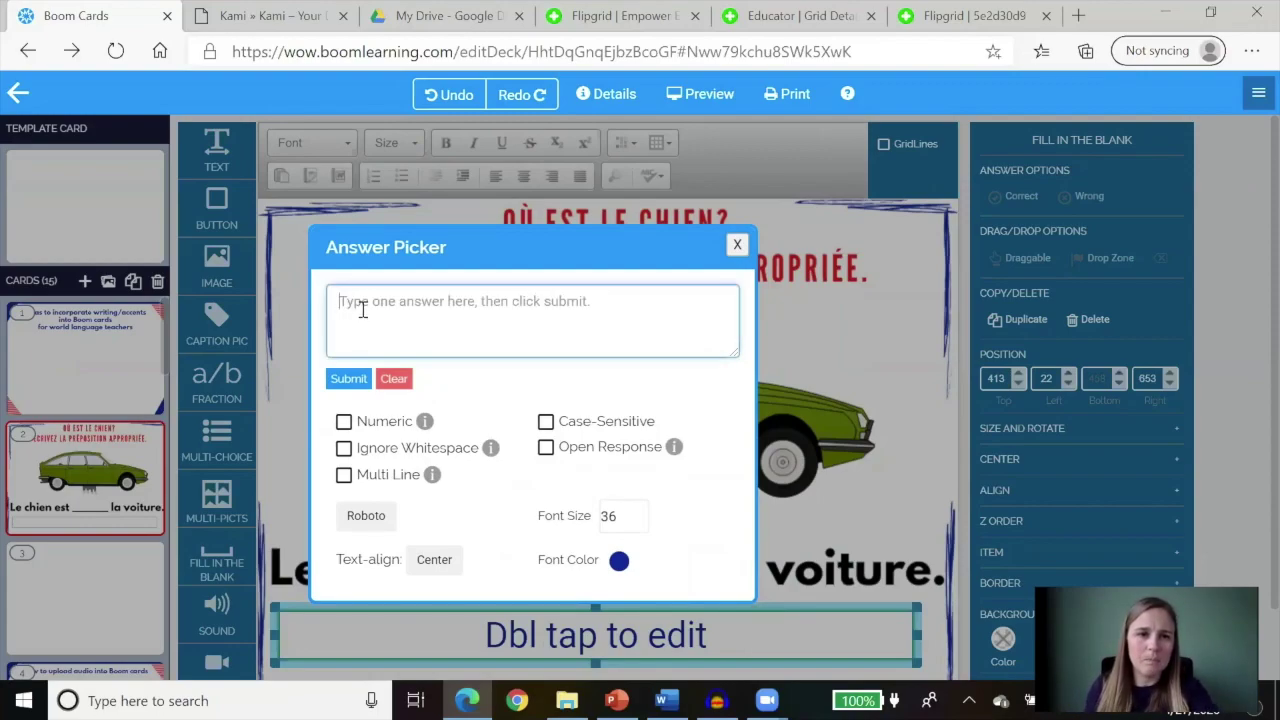
type("Sar")
type("drine prend du")
type(" lait.")
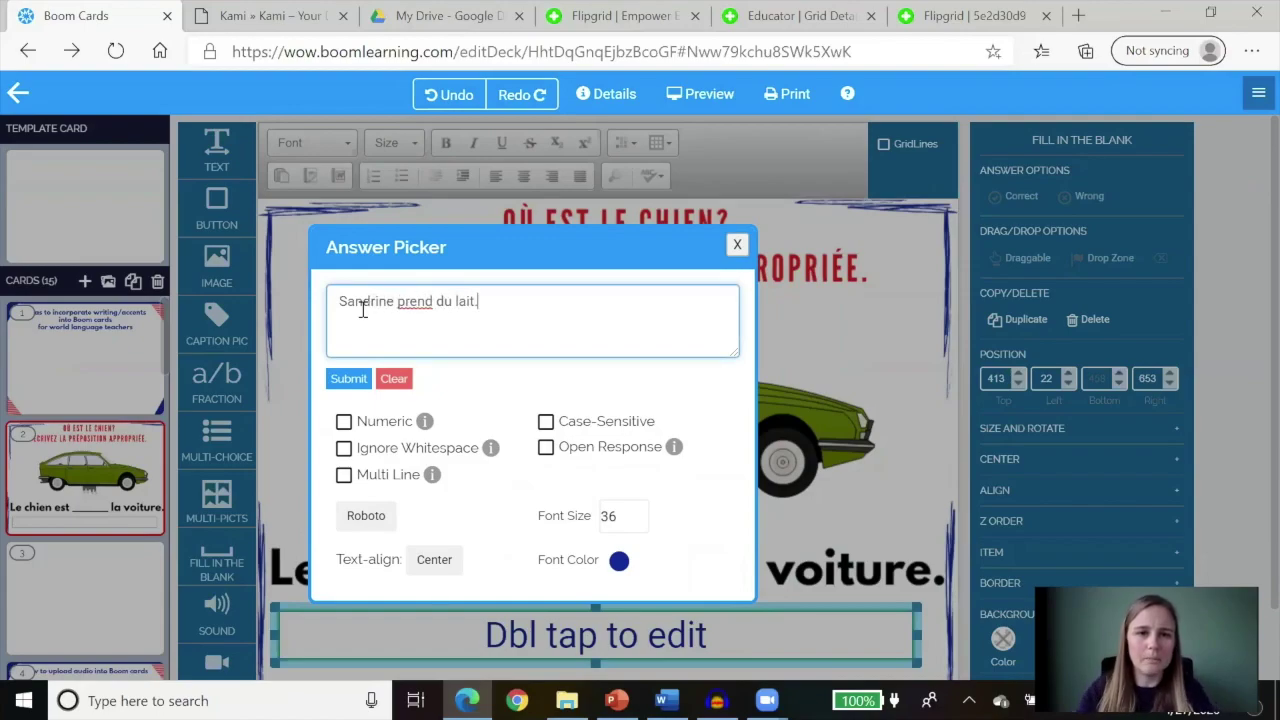
left_click(347, 379)
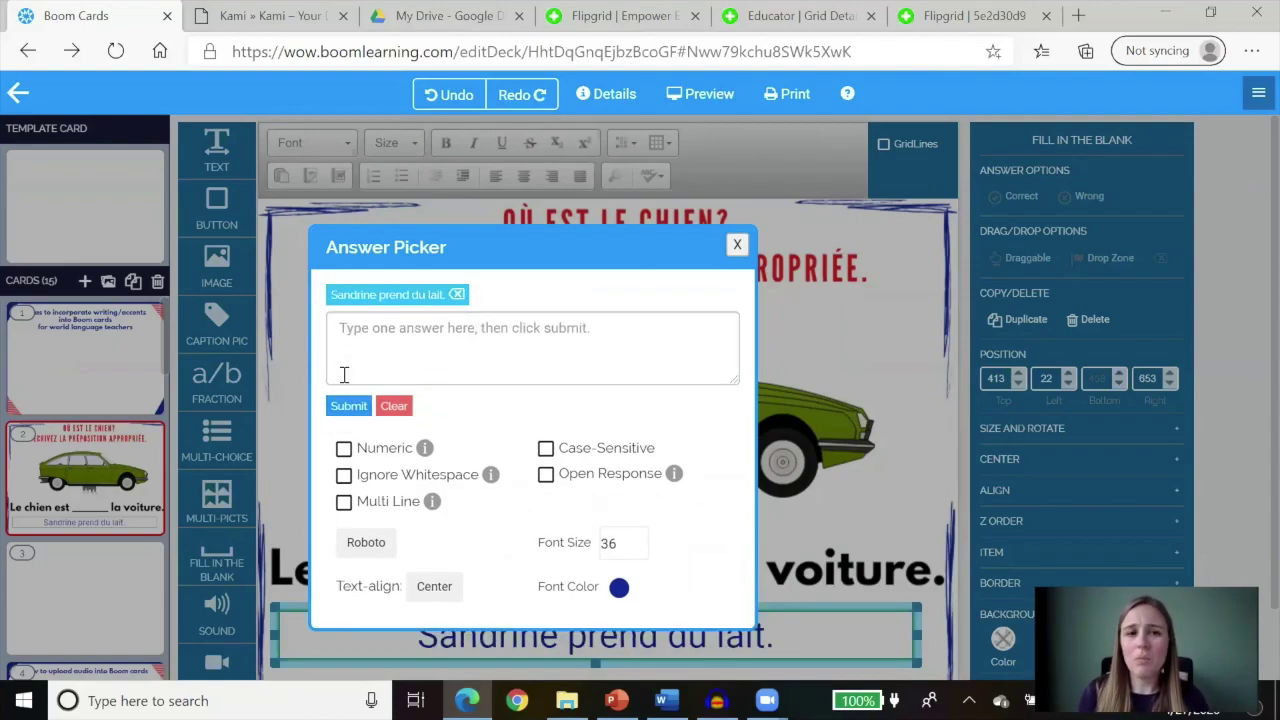
Add "Elle prend du lait." as a second accepted answer for the blank.
left_click(367, 328)
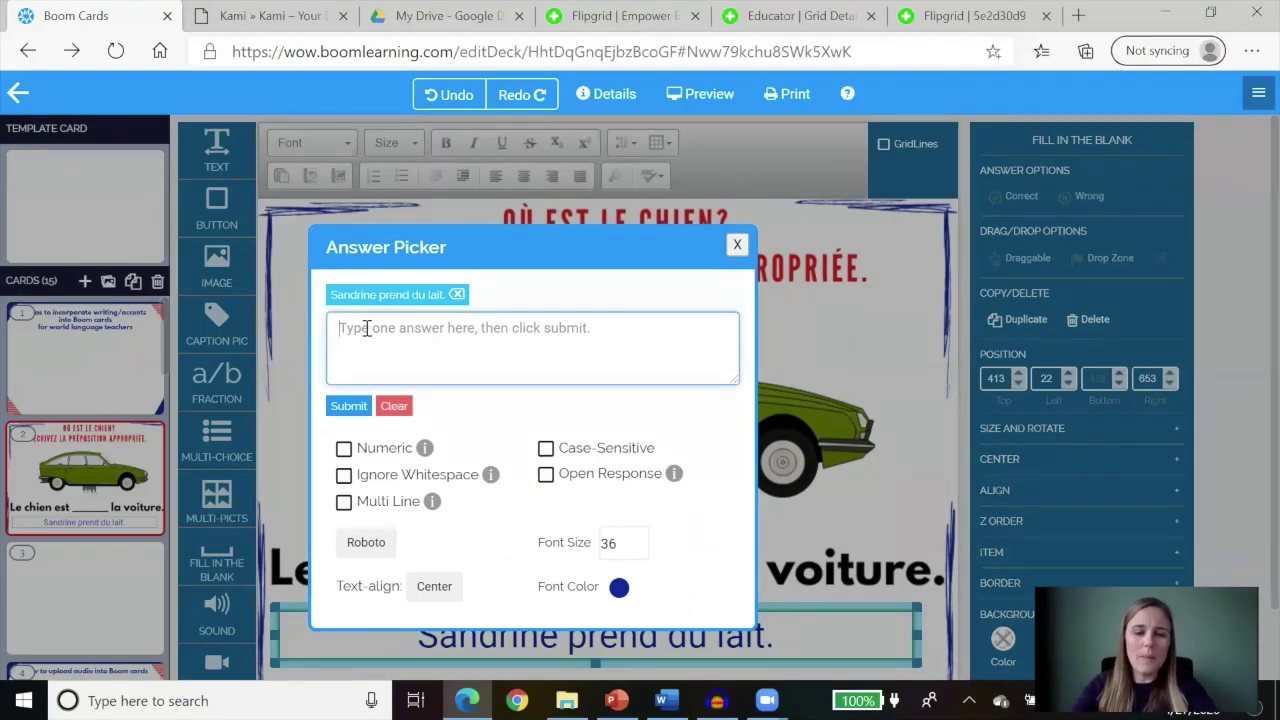
type("Elle pre")
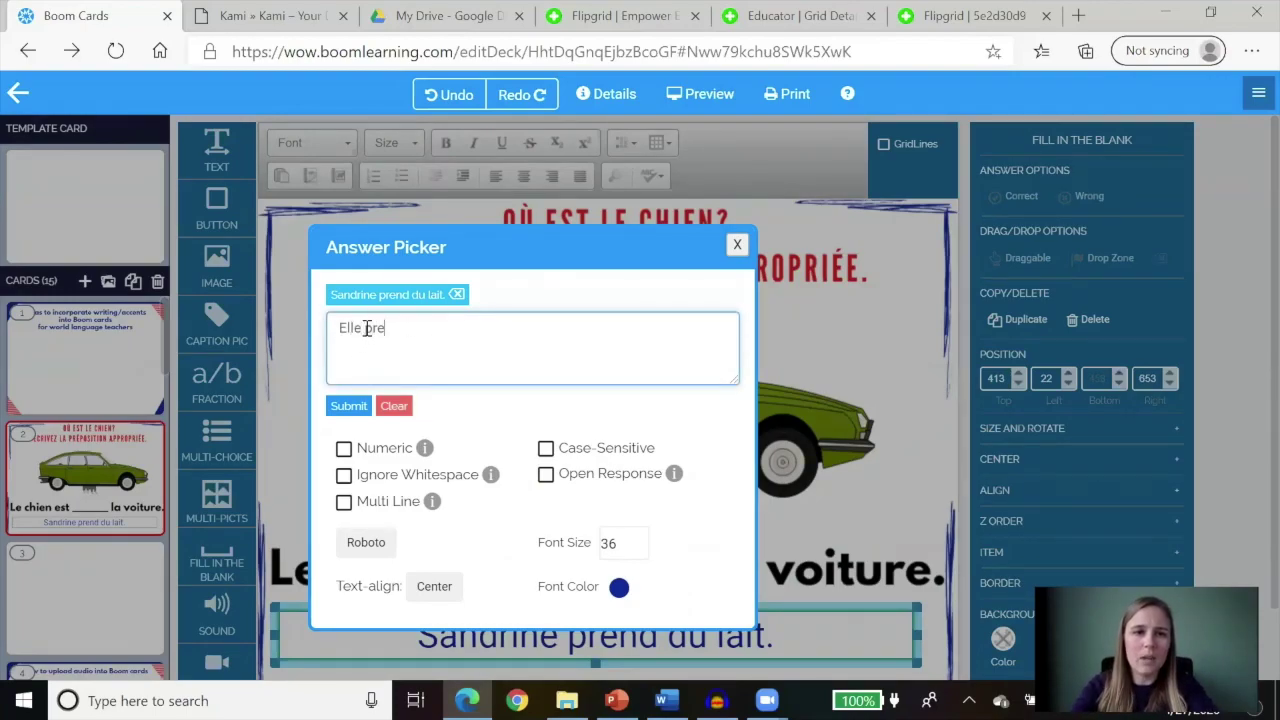
type("nd du lait.")
left_click(349, 405)
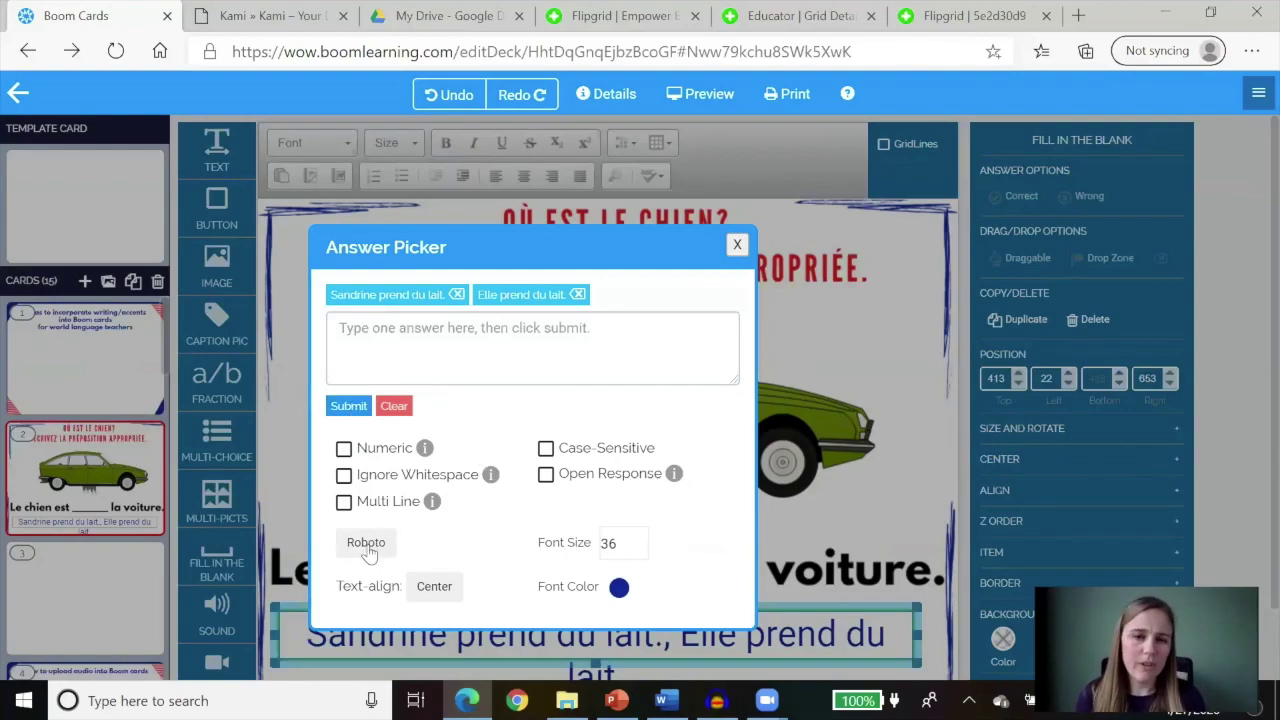
Close the answer settings and widen the fill-in-the-blank field to a right position of about 678.
left_click(737, 245)
scroll(734, 466, "down", 2)
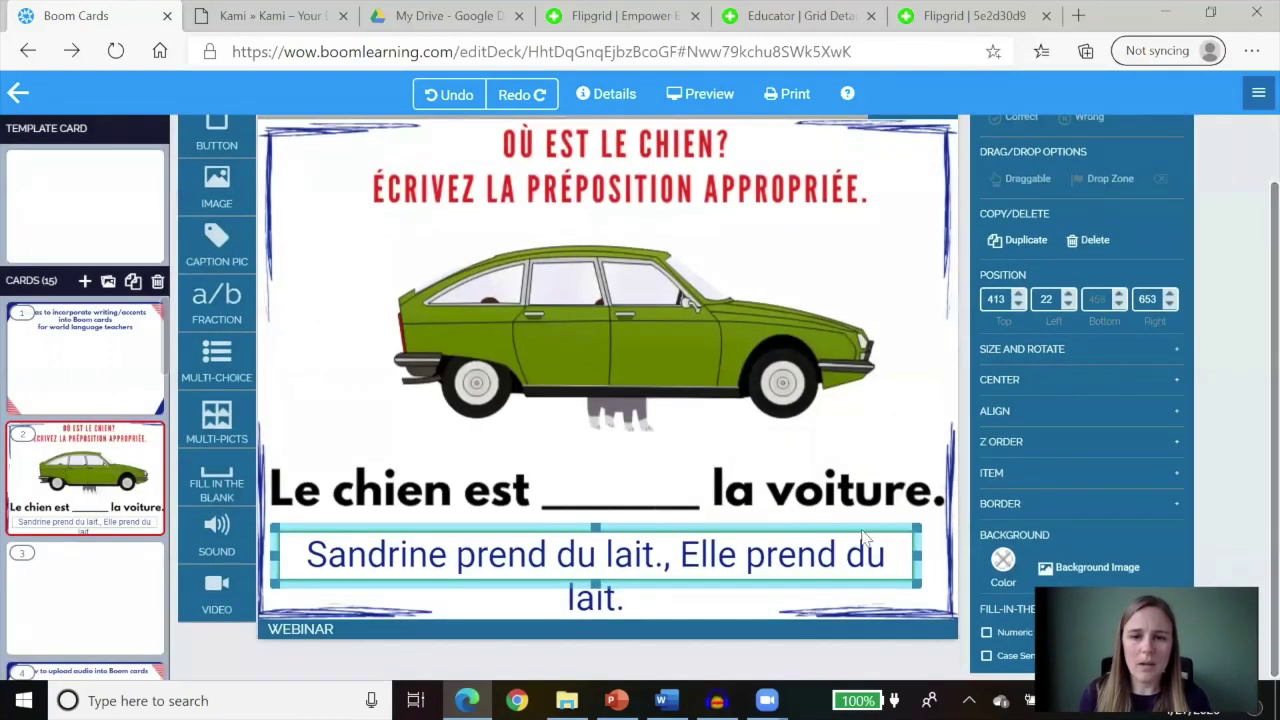
left_click_drag(920, 558, 943, 560)
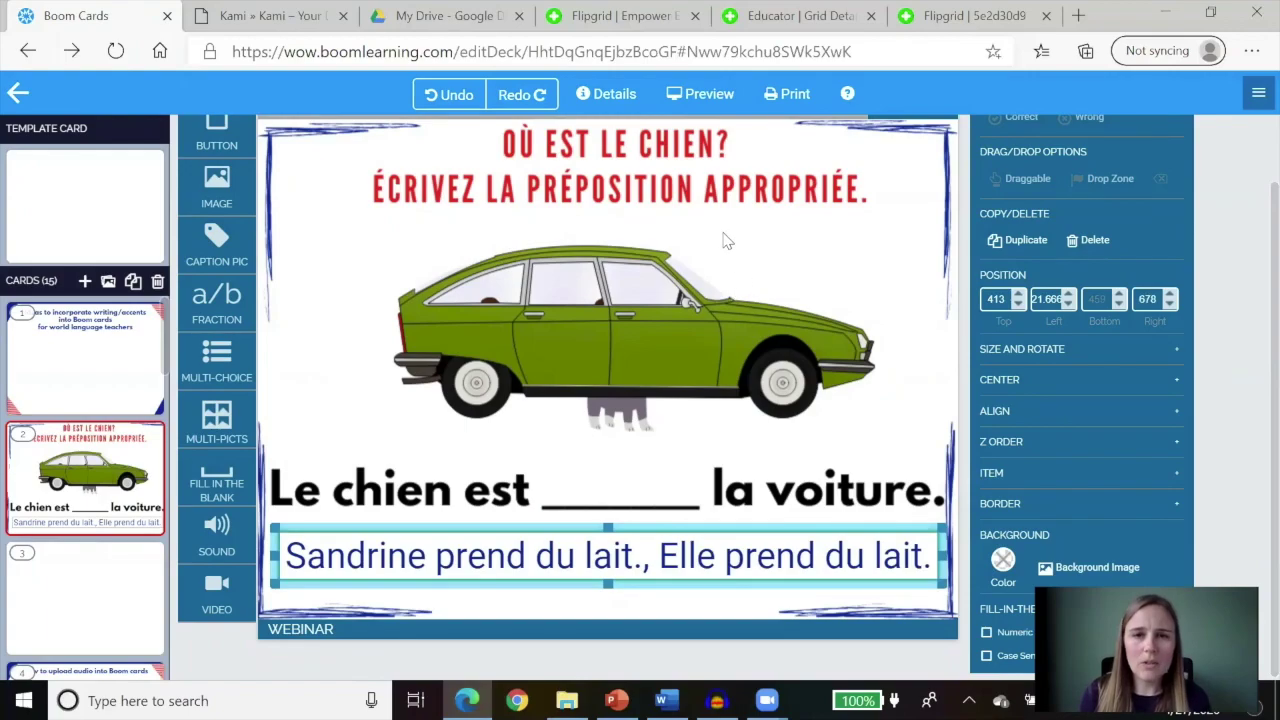
Preview the card to check the answer field with its French accent keyboard, and quit the preview.
left_click(690, 94)
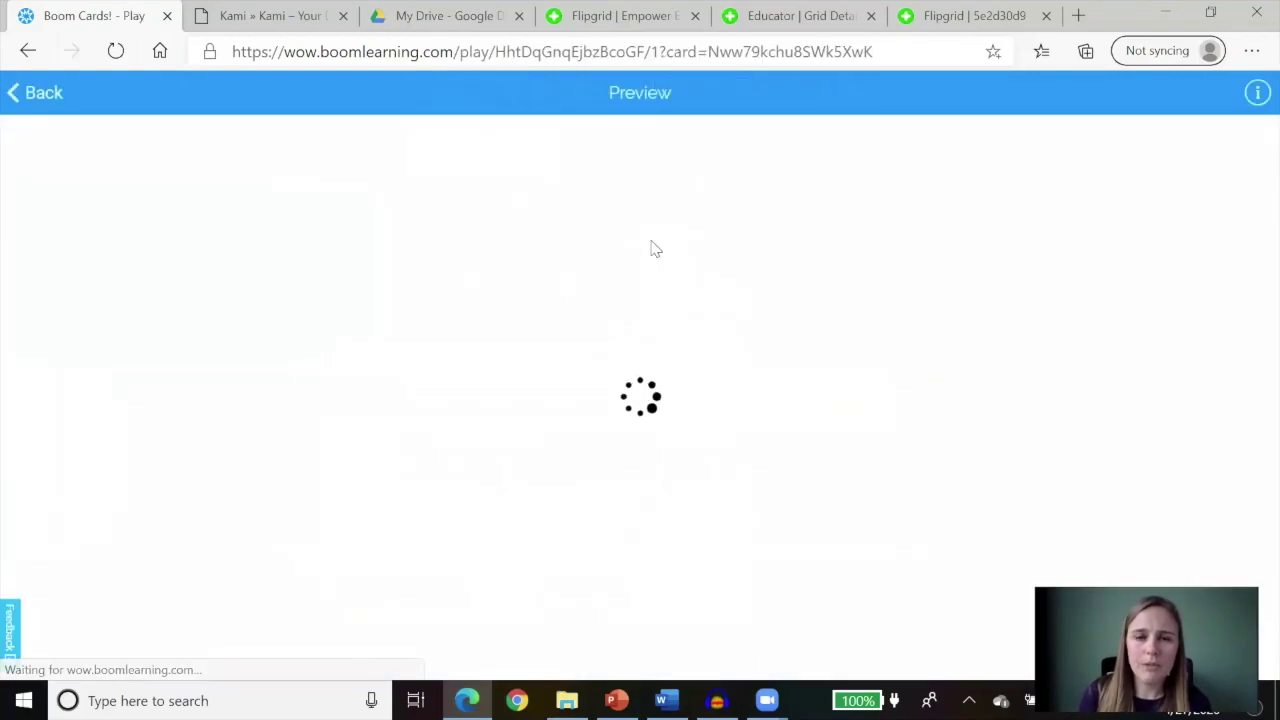
left_click(443, 628)
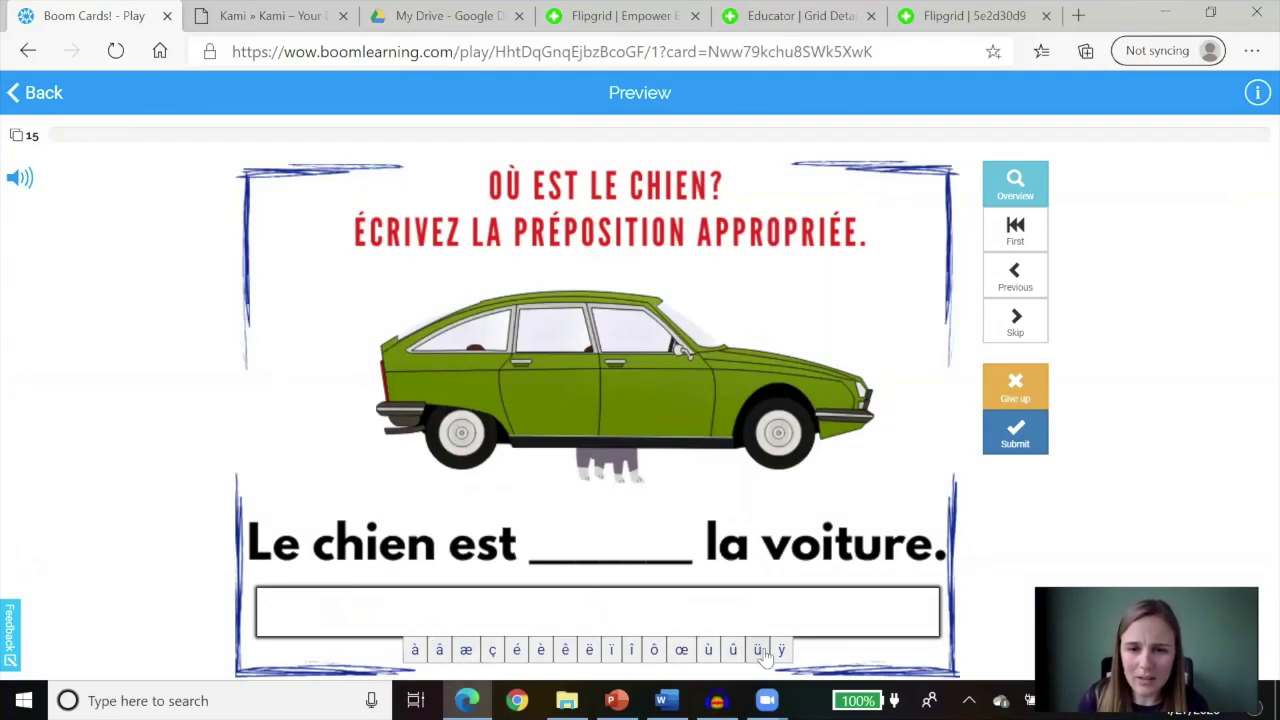
left_click(126, 423)
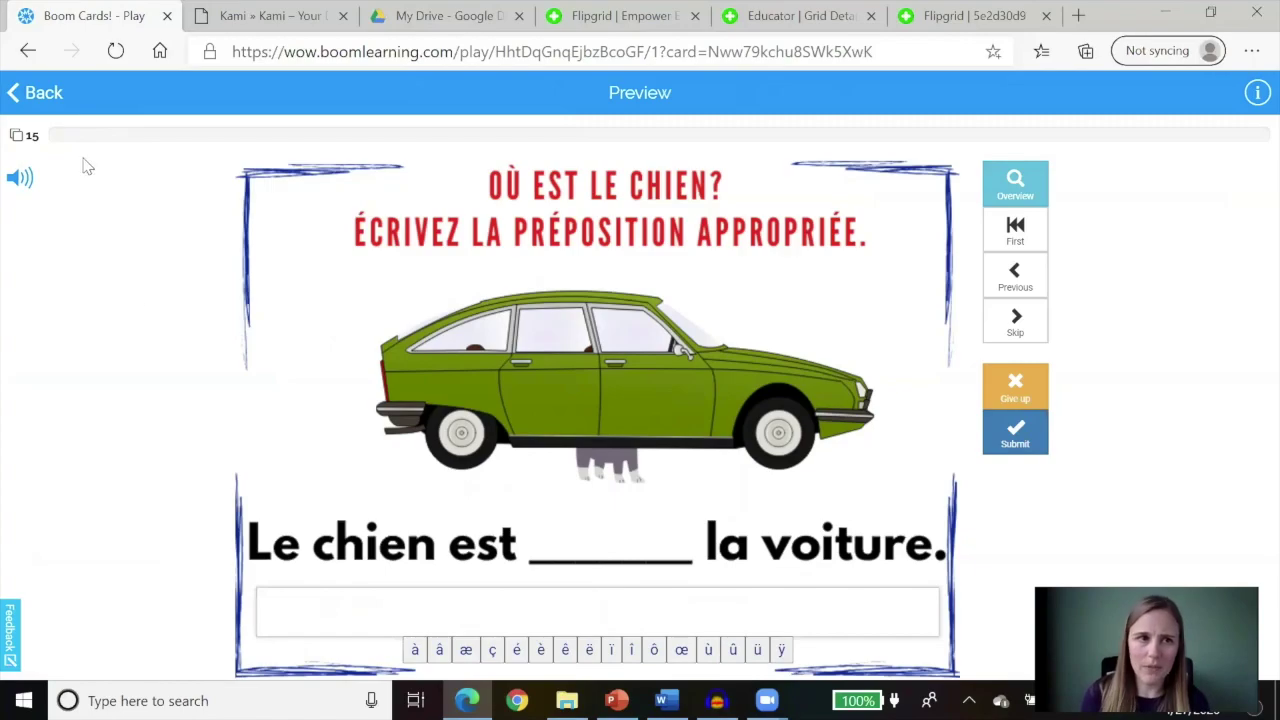
left_click(44, 95)
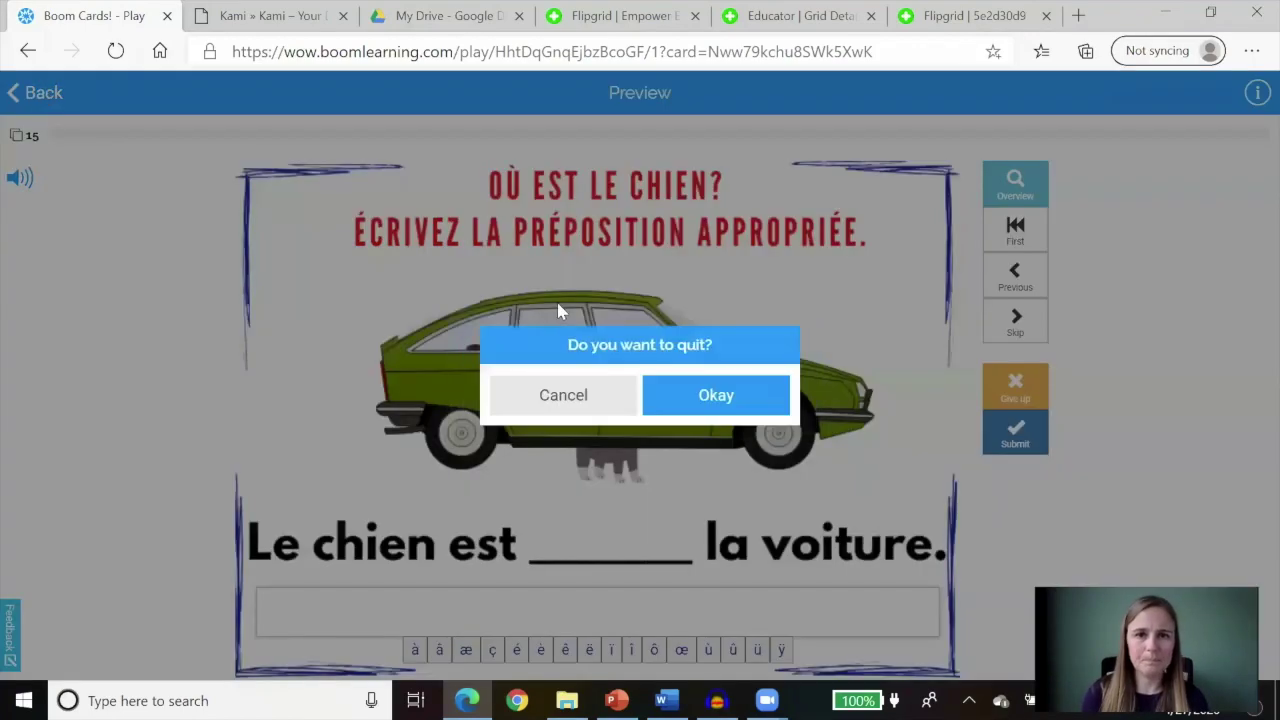
left_click(731, 400)
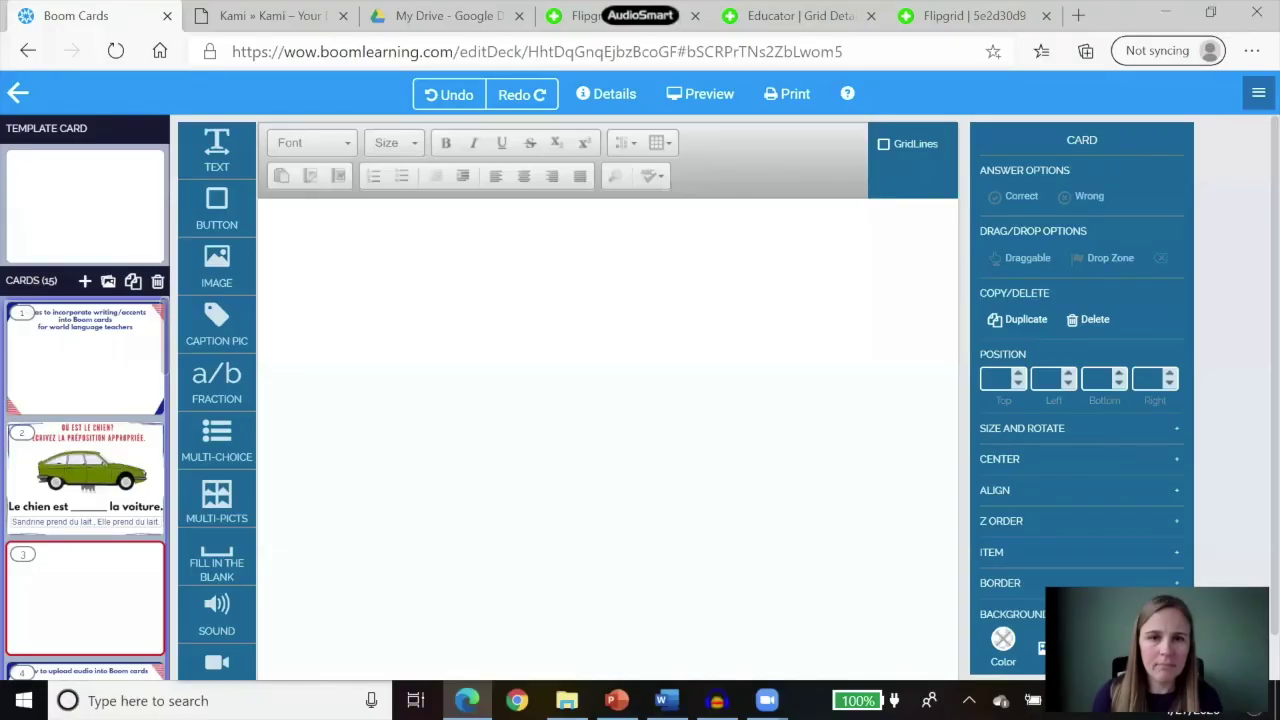
Switch to Google Drive and open "Lecture: Au café.pdf" in Kami for annotation.
left_click(228, 16)
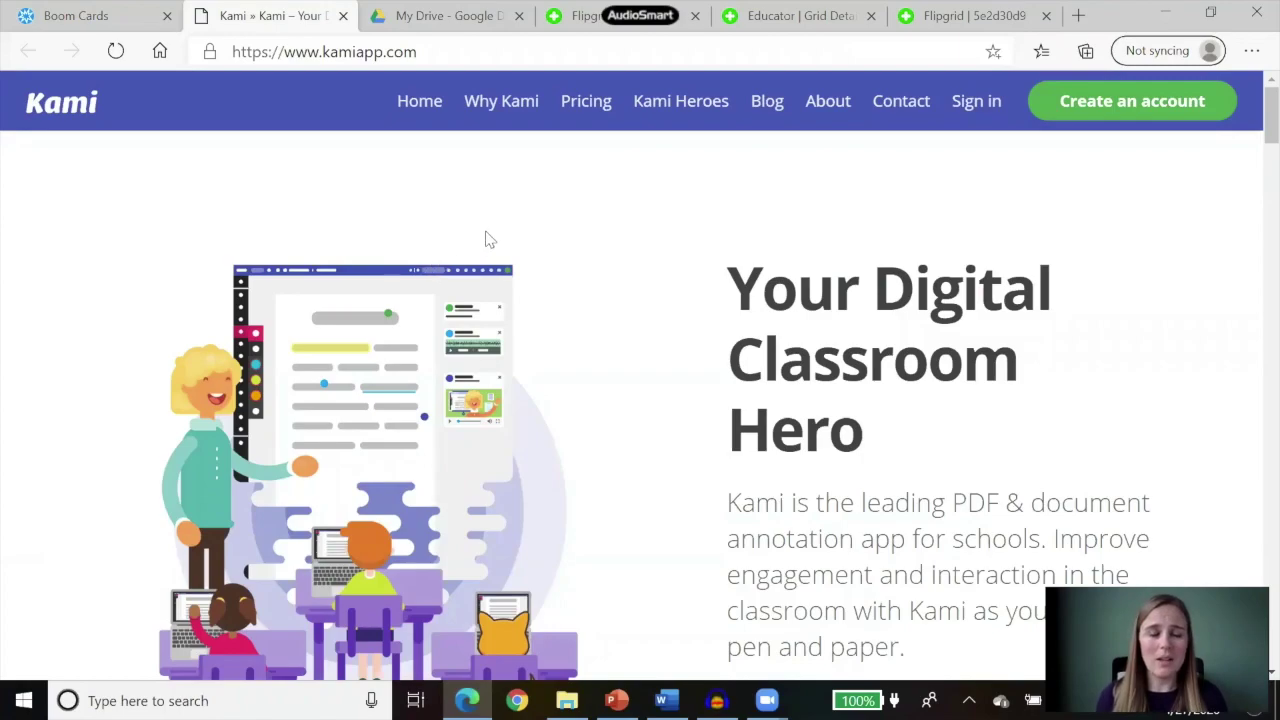
left_click(397, 44)
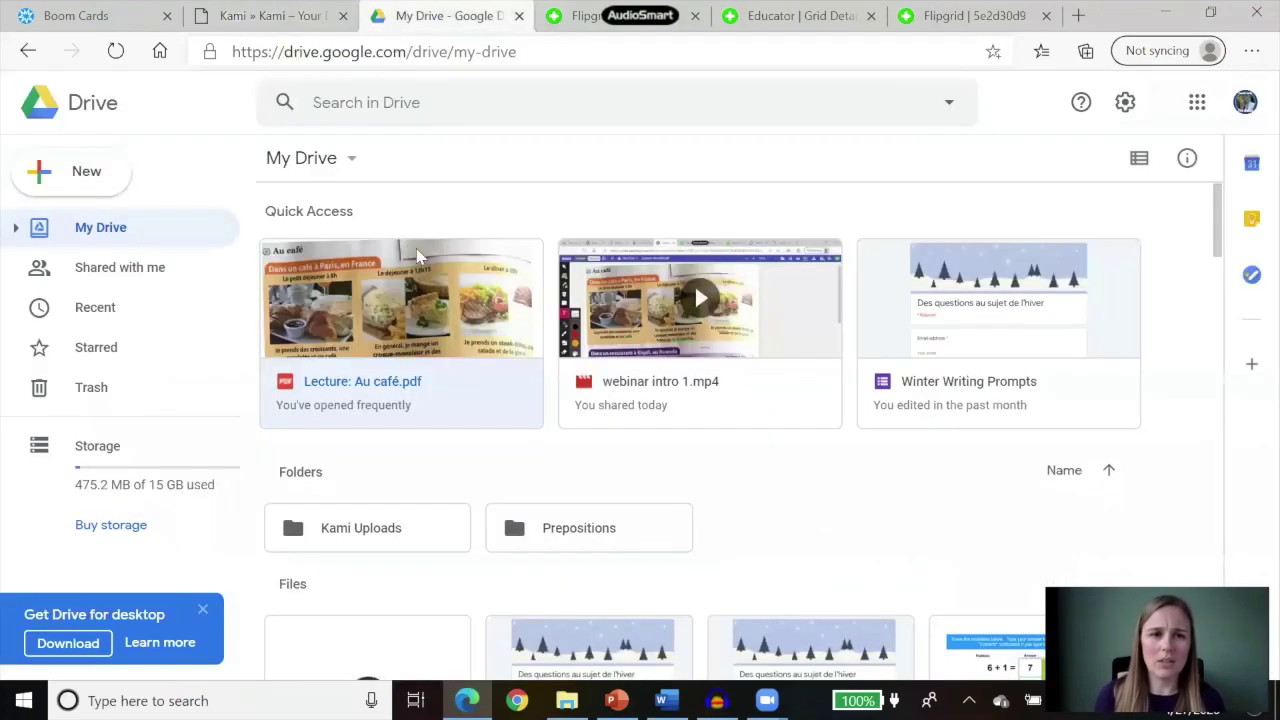
left_click(347, 392)
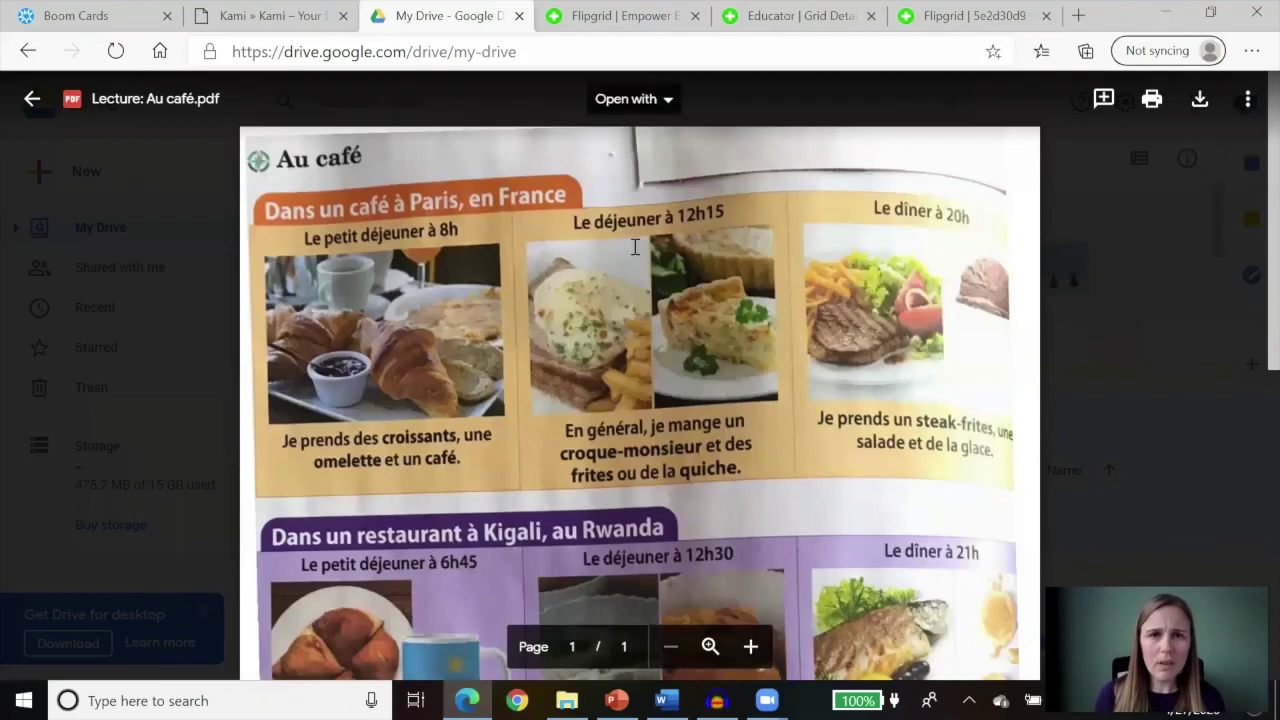
left_click(668, 100)
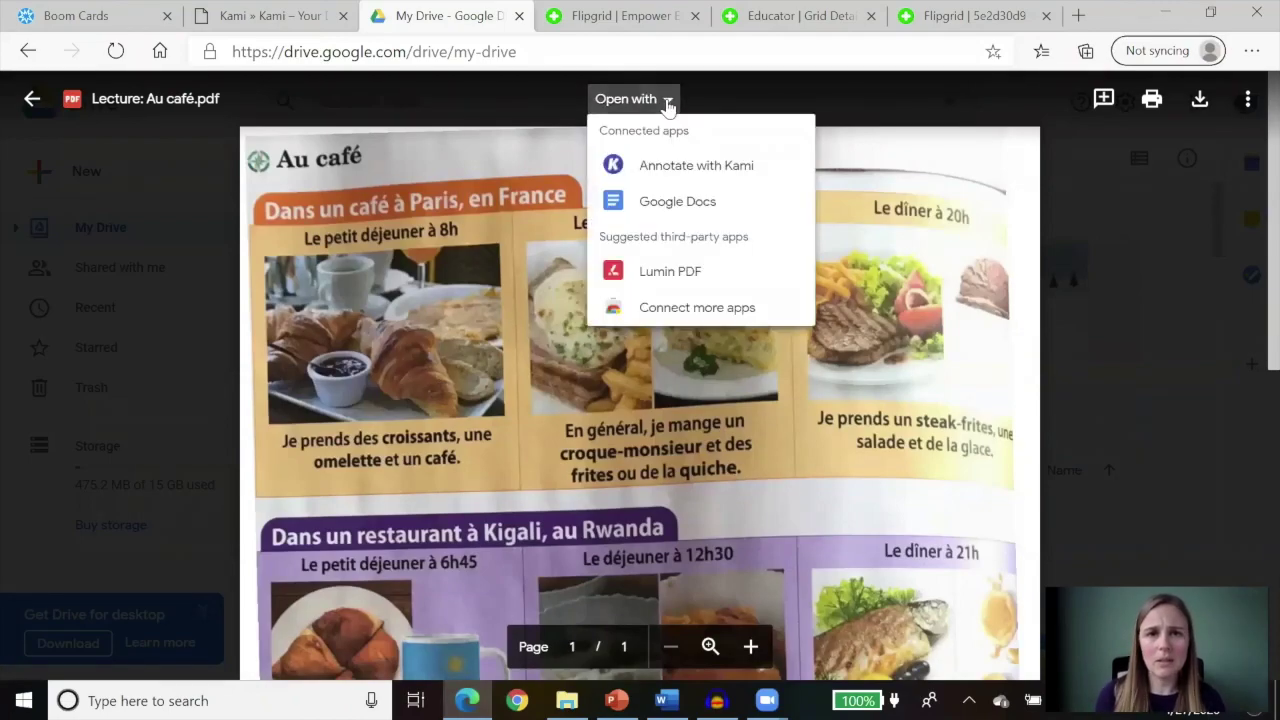
left_click(657, 178)
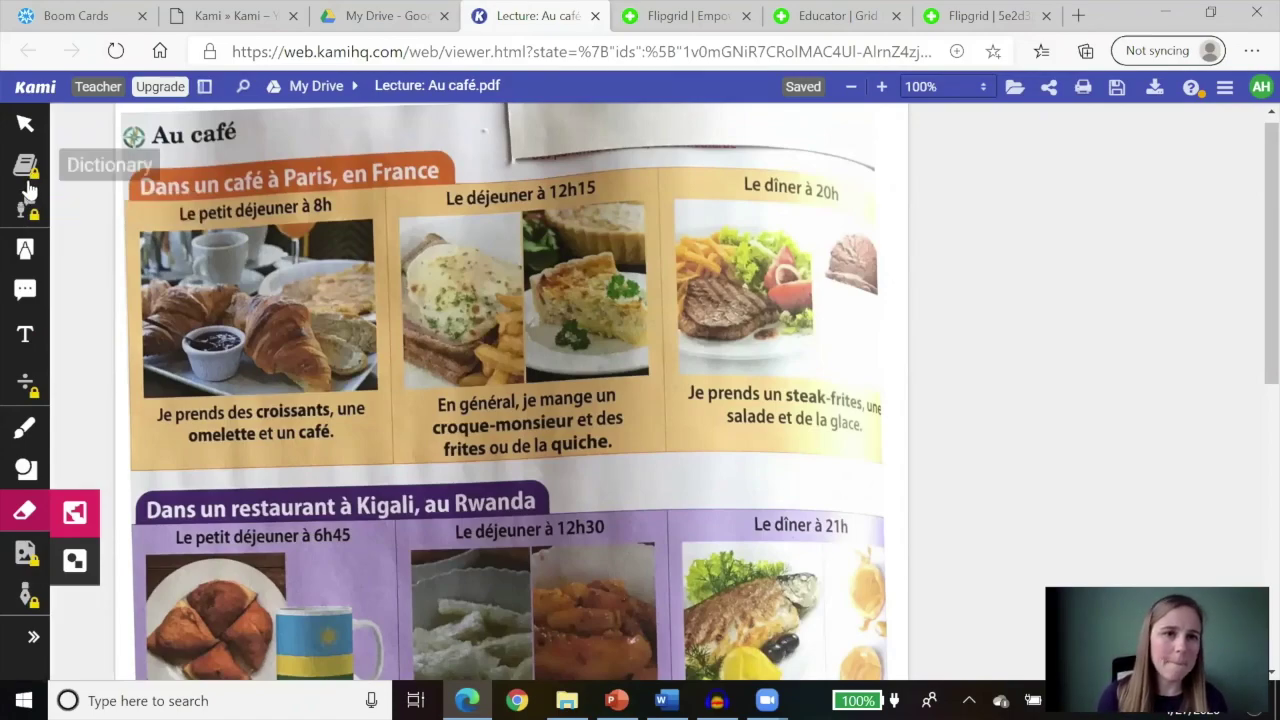
Look through the Au café page and highlight "un café" in purple in the Paris breakfast caption.
scroll(332, 427, "down", 3)
scroll(332, 427, "down", 4)
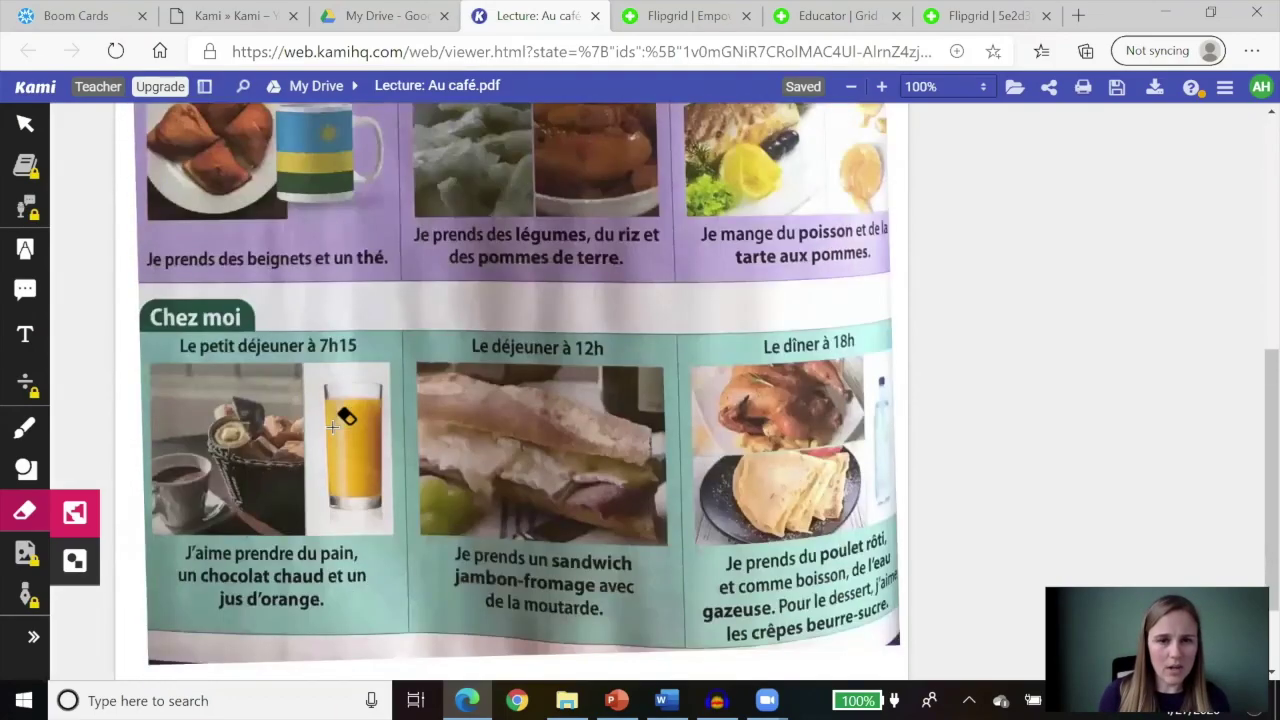
scroll(332, 427, "up", 6)
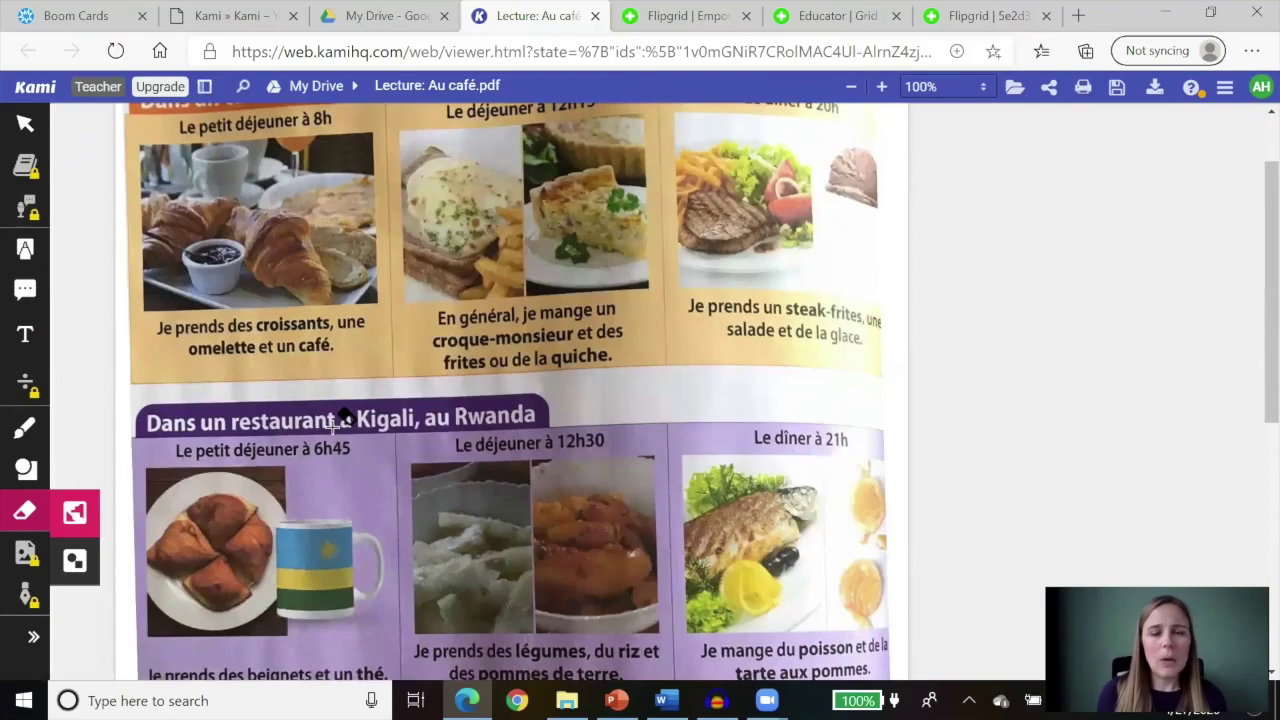
scroll(336, 422, "up", 1)
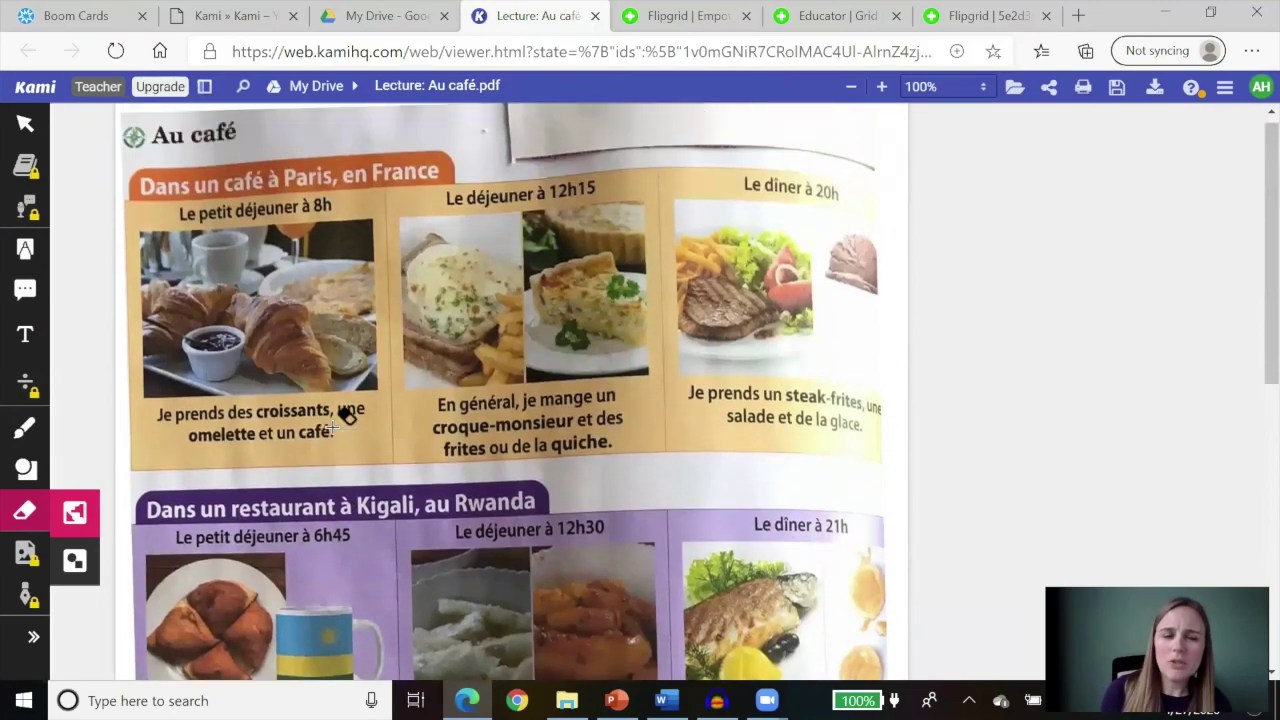
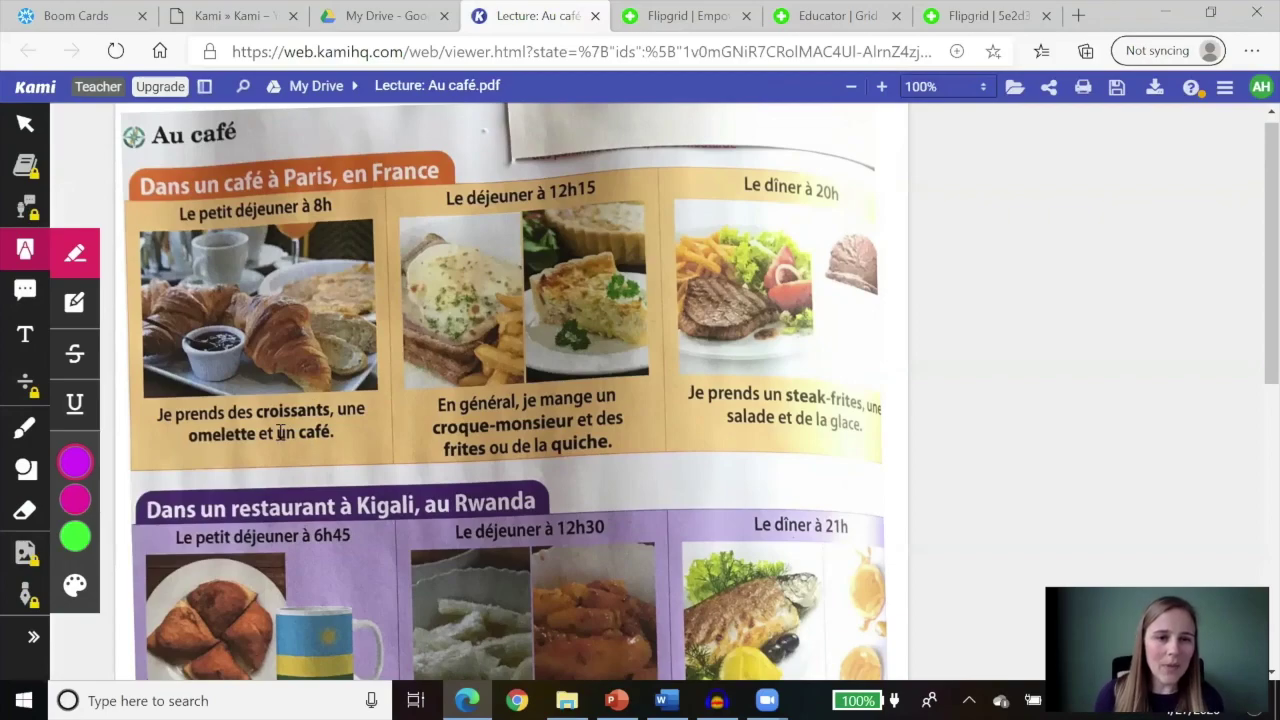
left_click_drag(281, 434, 330, 434)
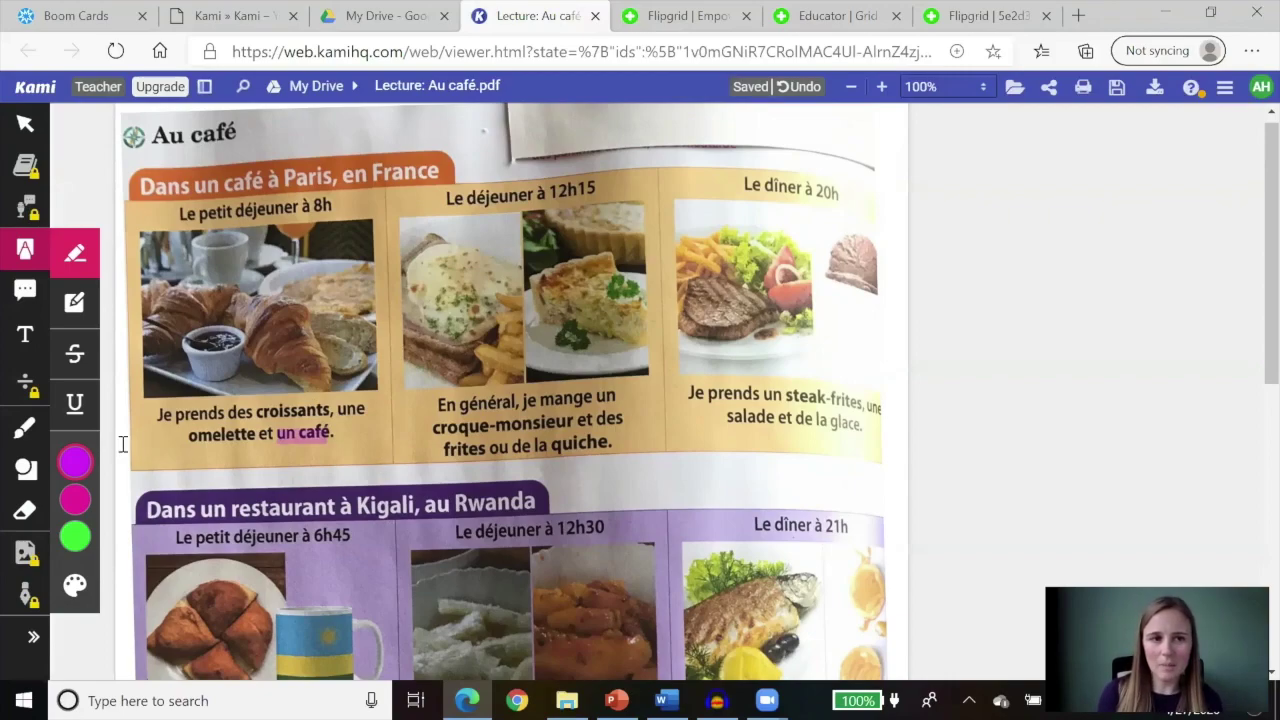
Underline "de la quiche" in green in the Paris lunch caption.
left_click(74, 405)
left_click(74, 498)
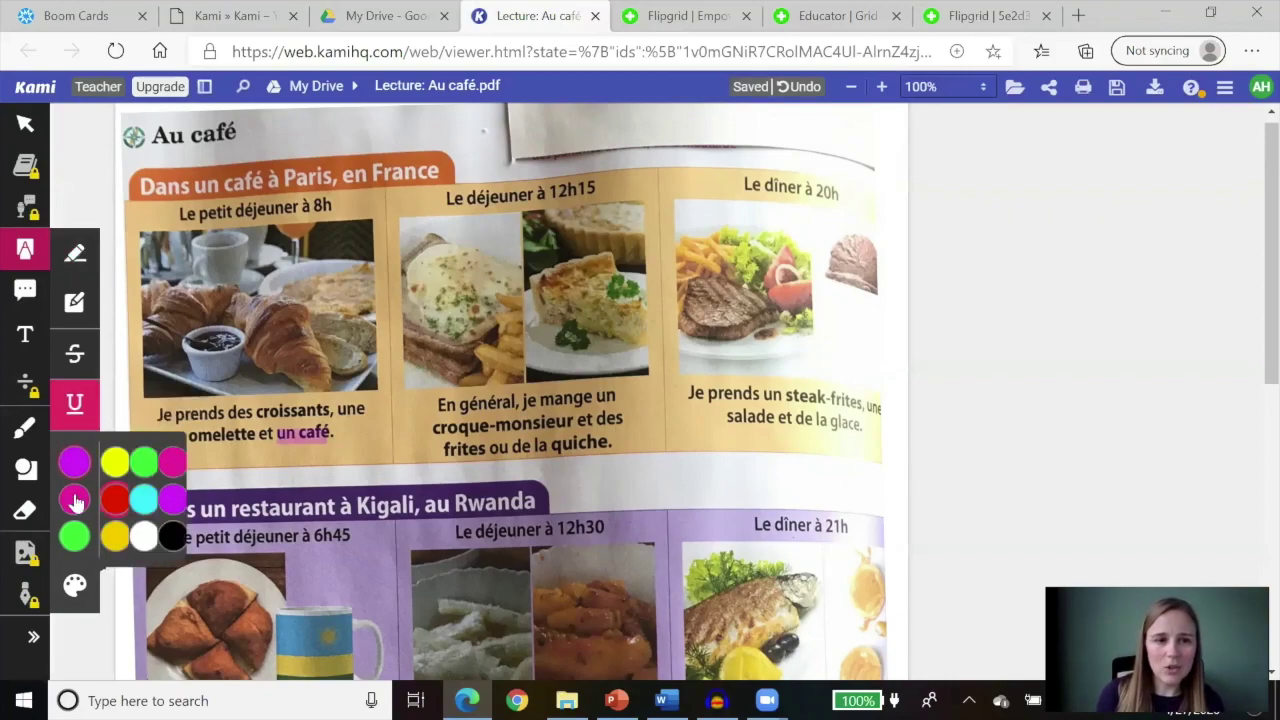
left_click(177, 531)
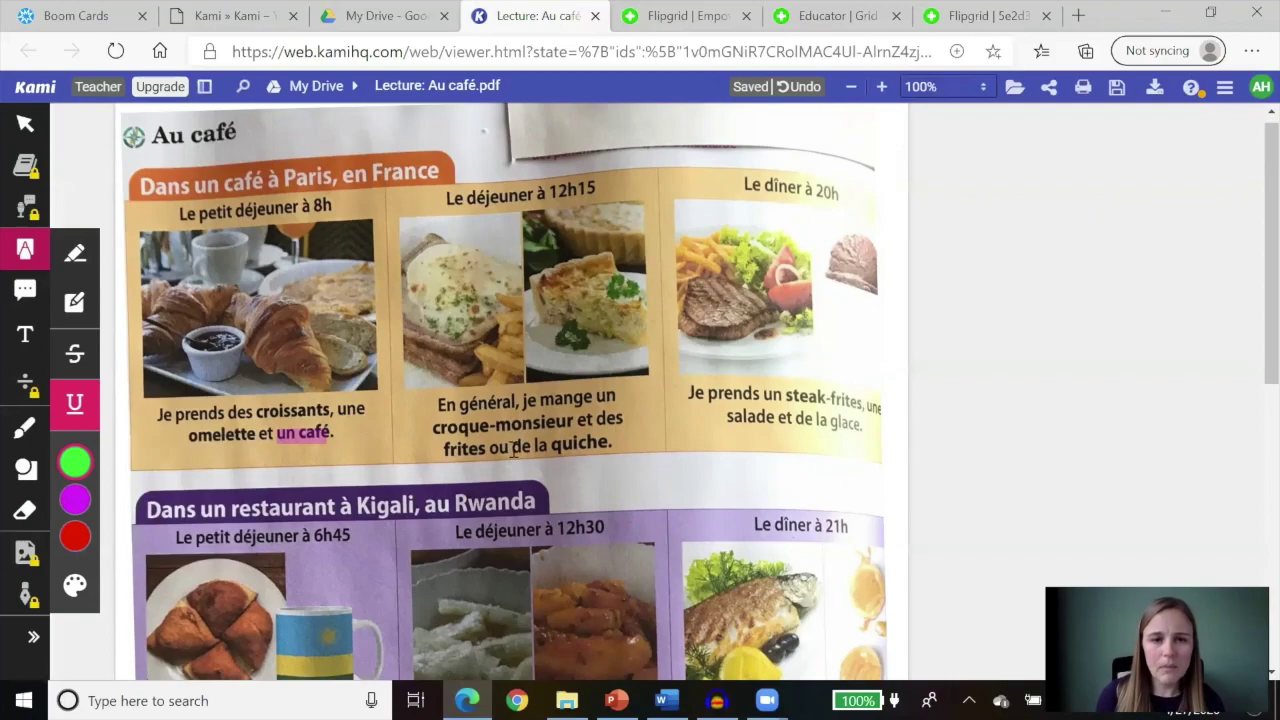
left_click_drag(513, 450, 610, 450)
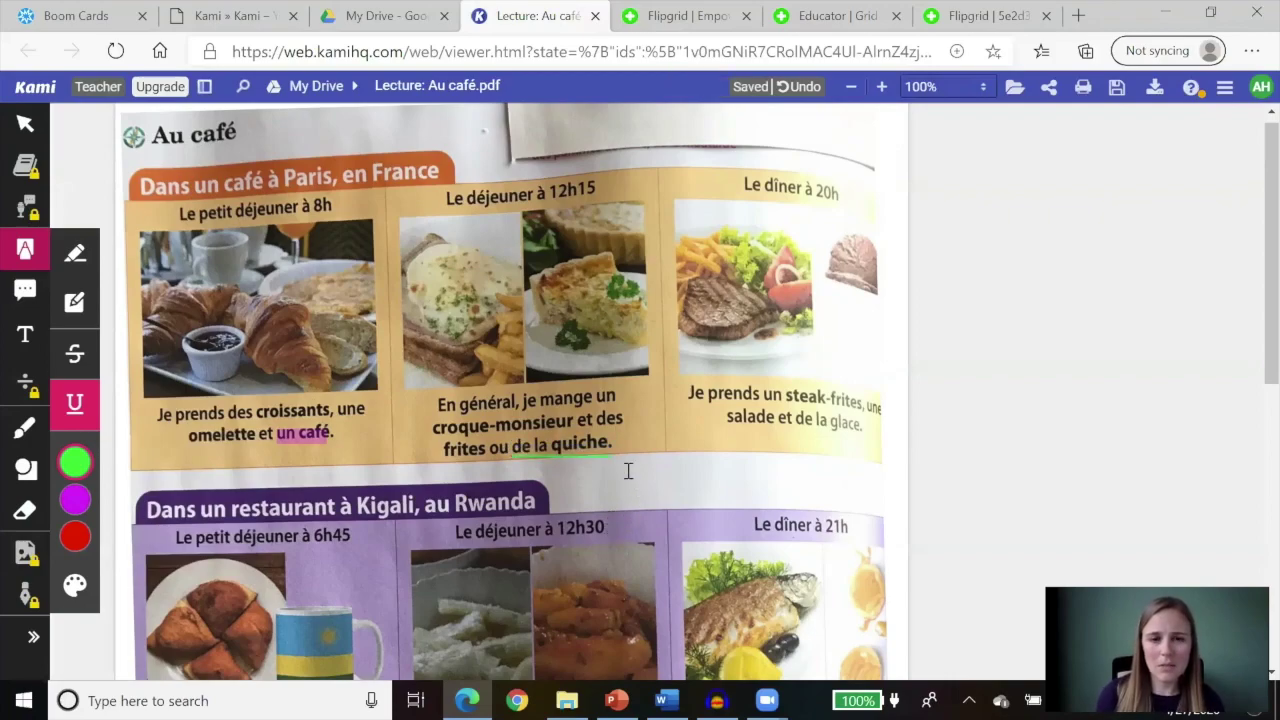
Add a wide, size 14 black text box beneath the Paris dinner caption and enter "answers" in it.
left_click(26, 340)
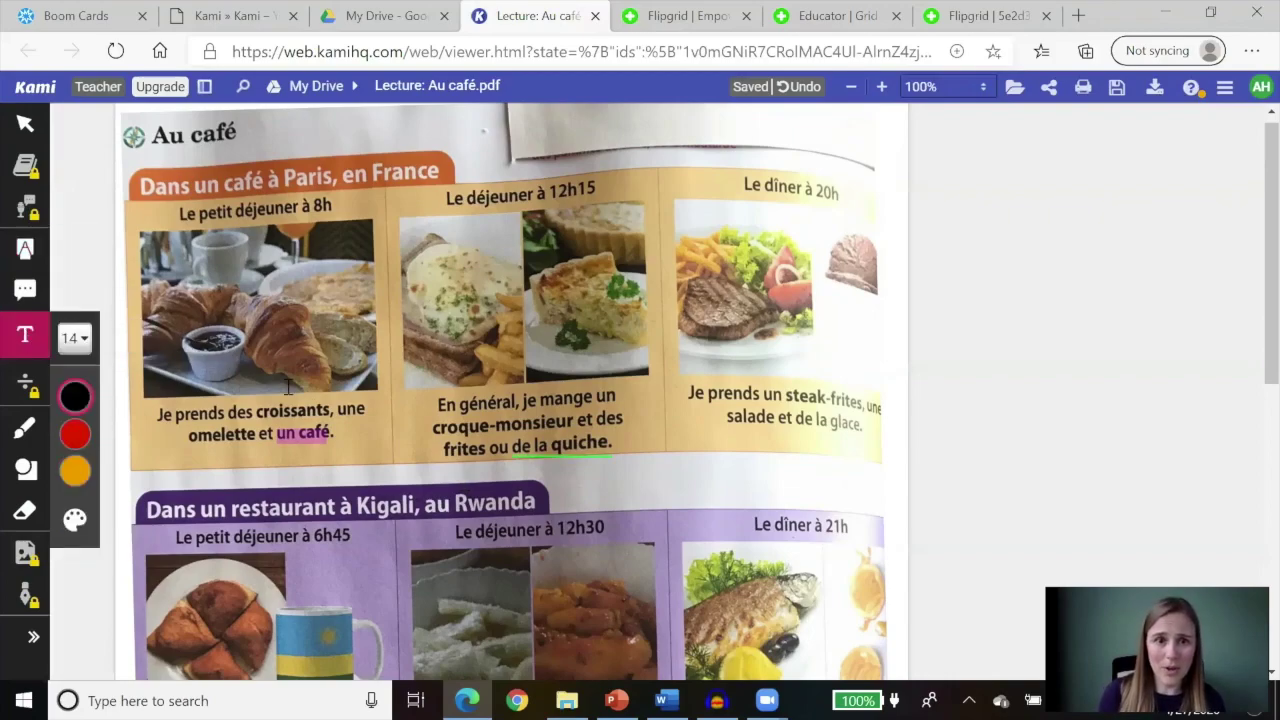
left_click_drag(666, 491, 640, 481)
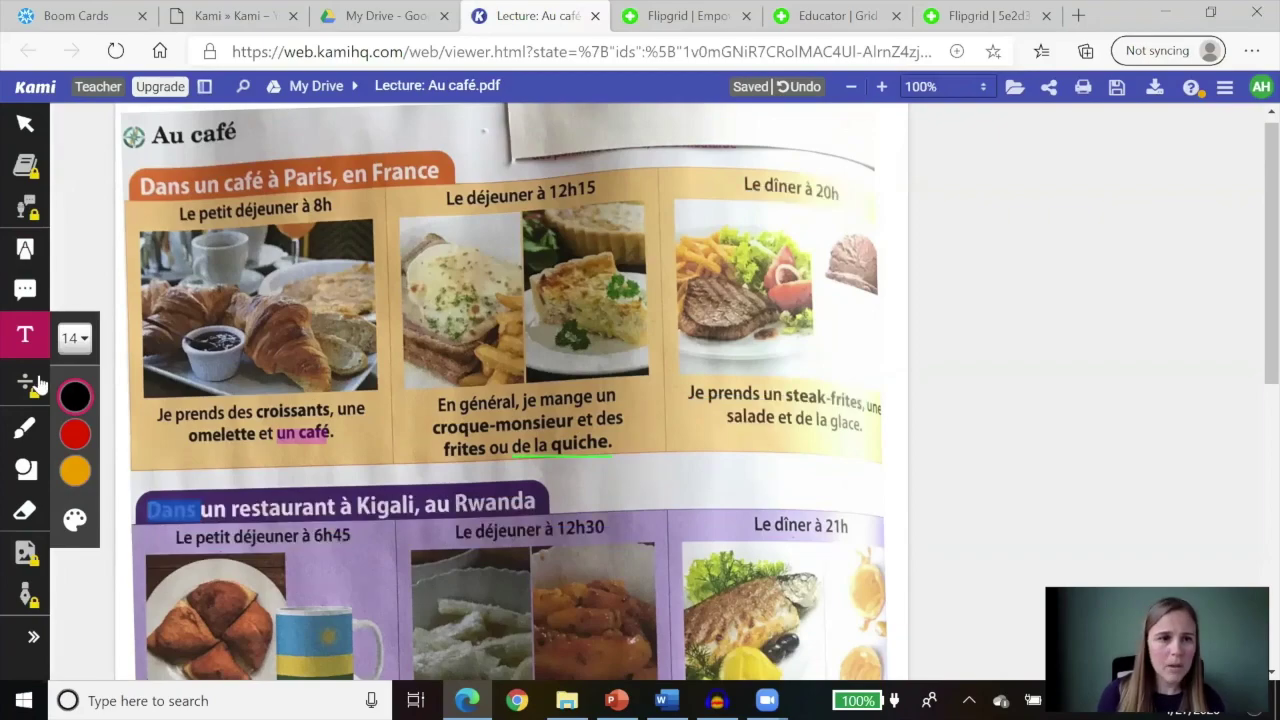
left_click(26, 340)
left_click(26, 340)
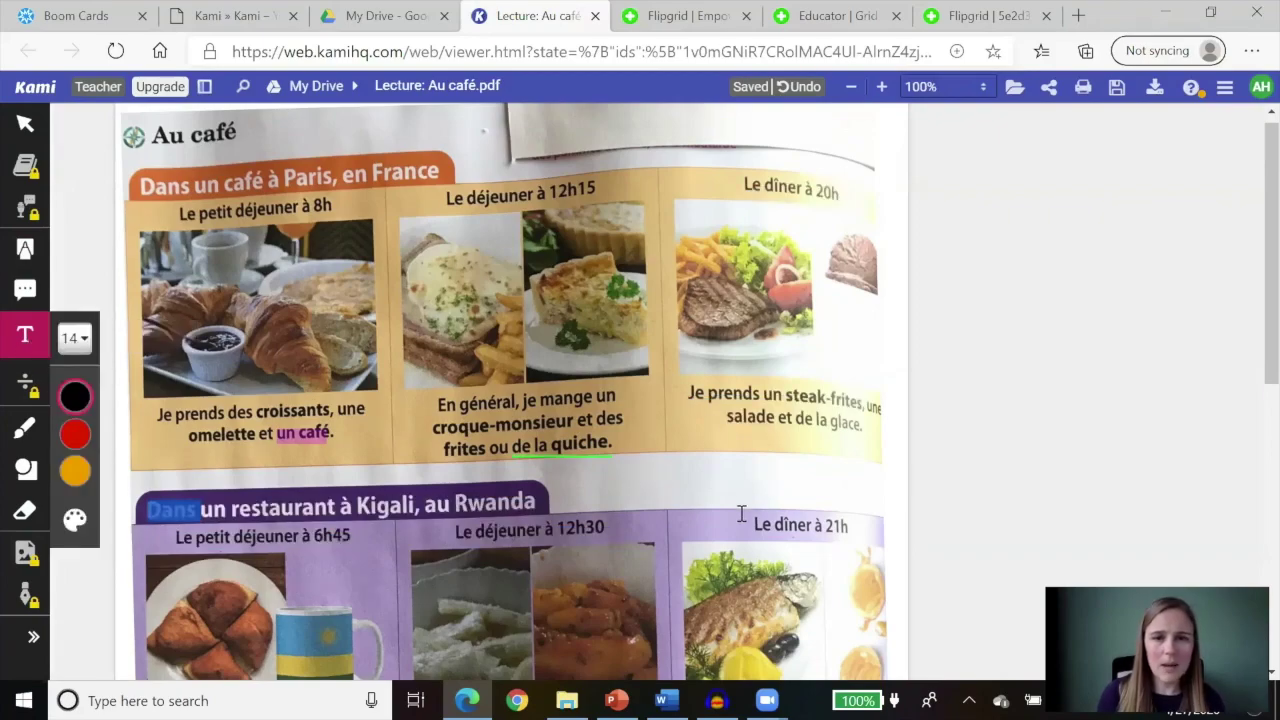
left_click(647, 461)
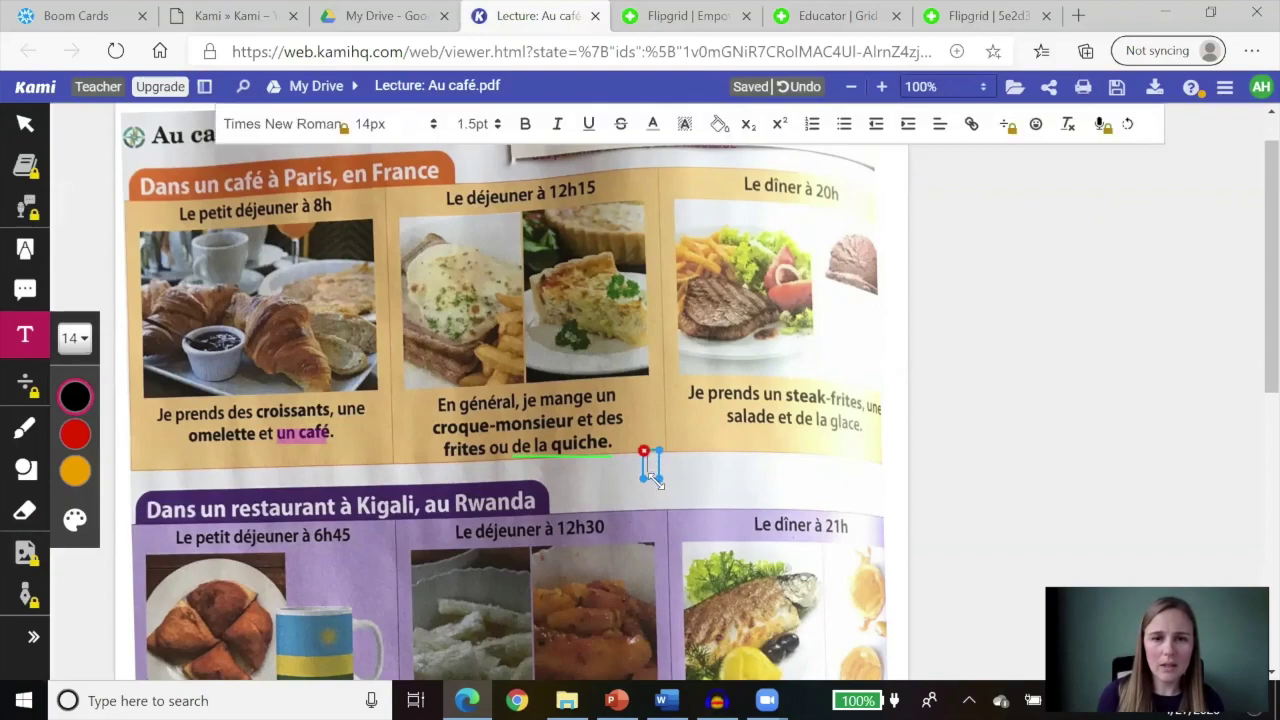
left_click_drag(660, 478, 858, 495)
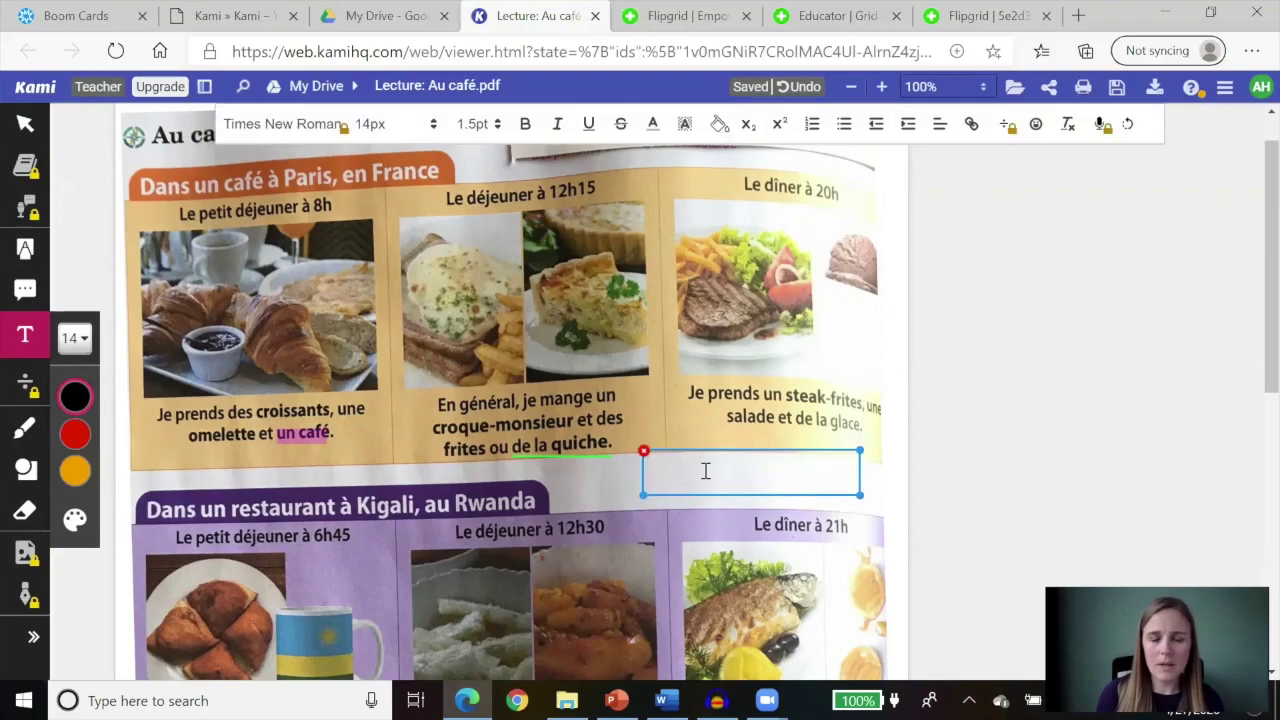
type("answers")
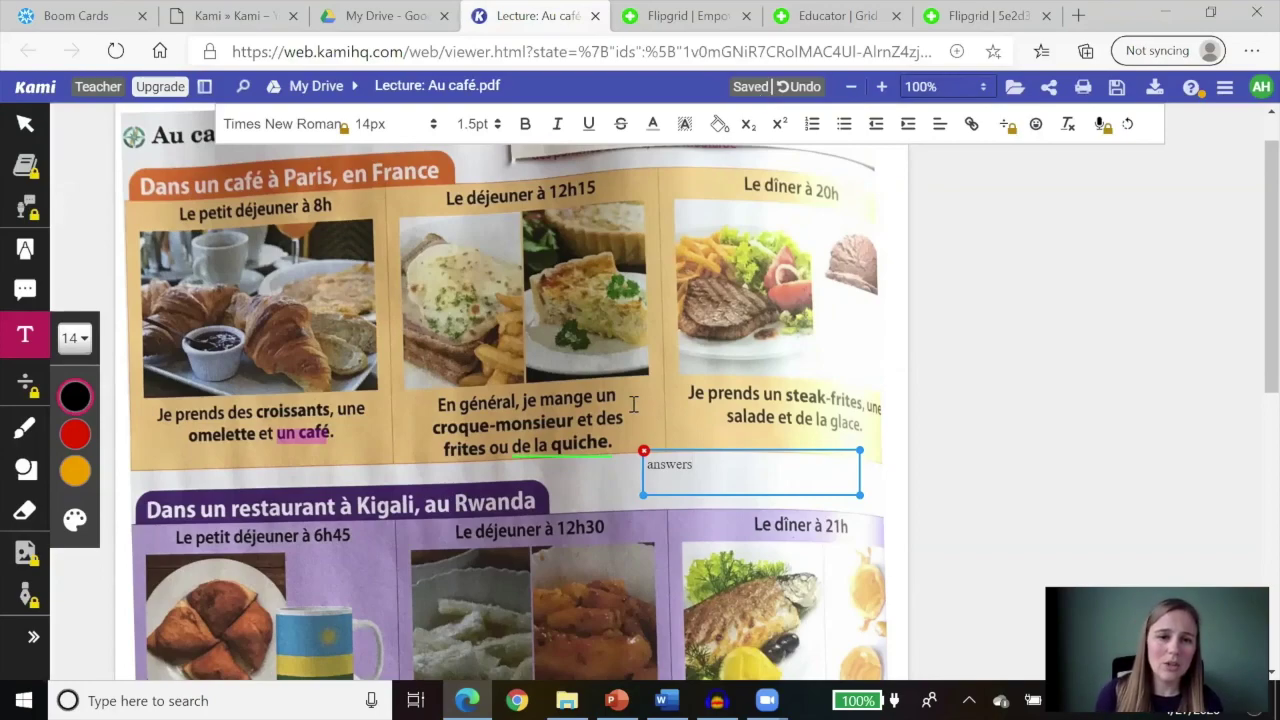
Glance over the annotated Au café page, switch to PowerPoint's Listening & Speaking slide, and return to the Boom Cards deck editor.
scroll(587, 405, "down", 1)
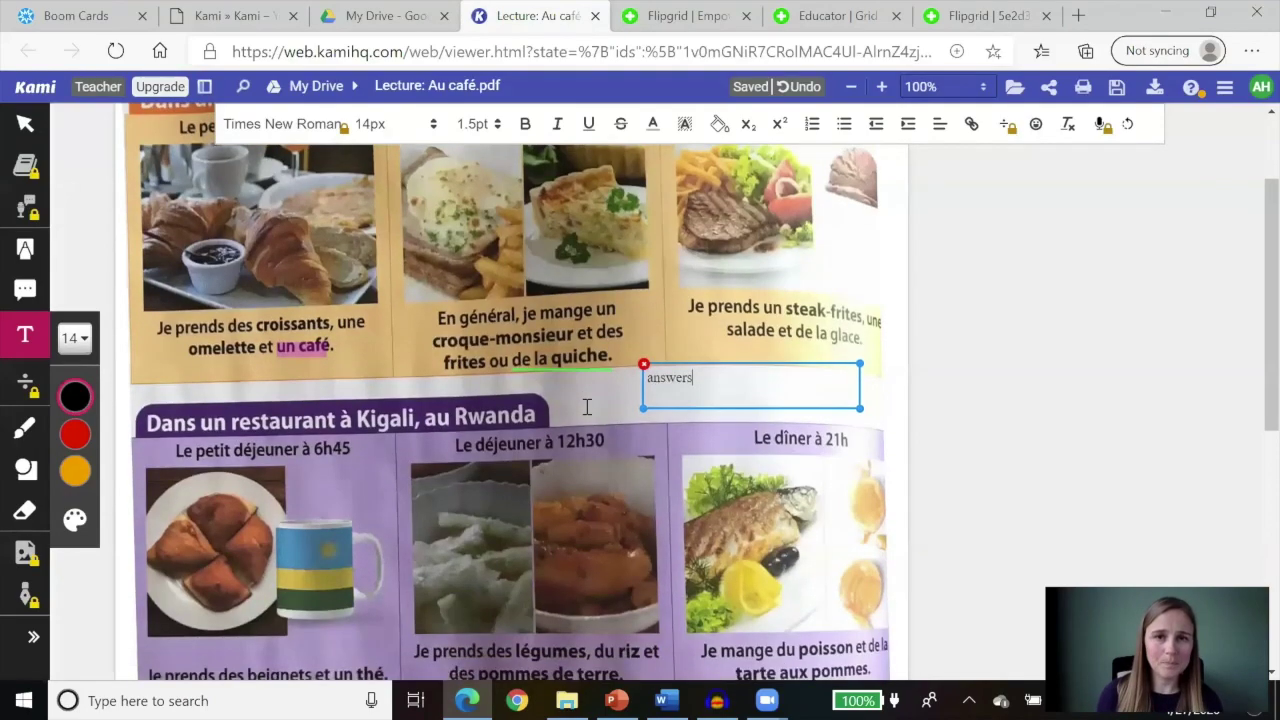
scroll(587, 405, "up", 2)
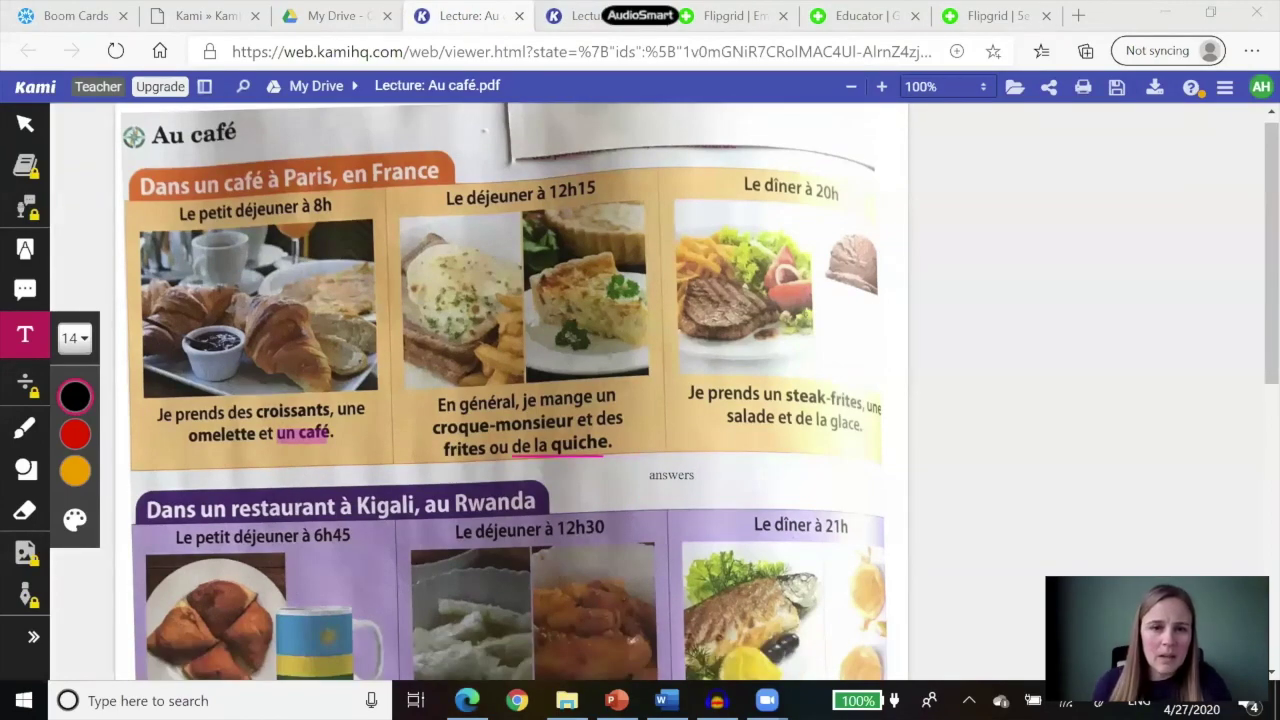
left_click(616, 700)
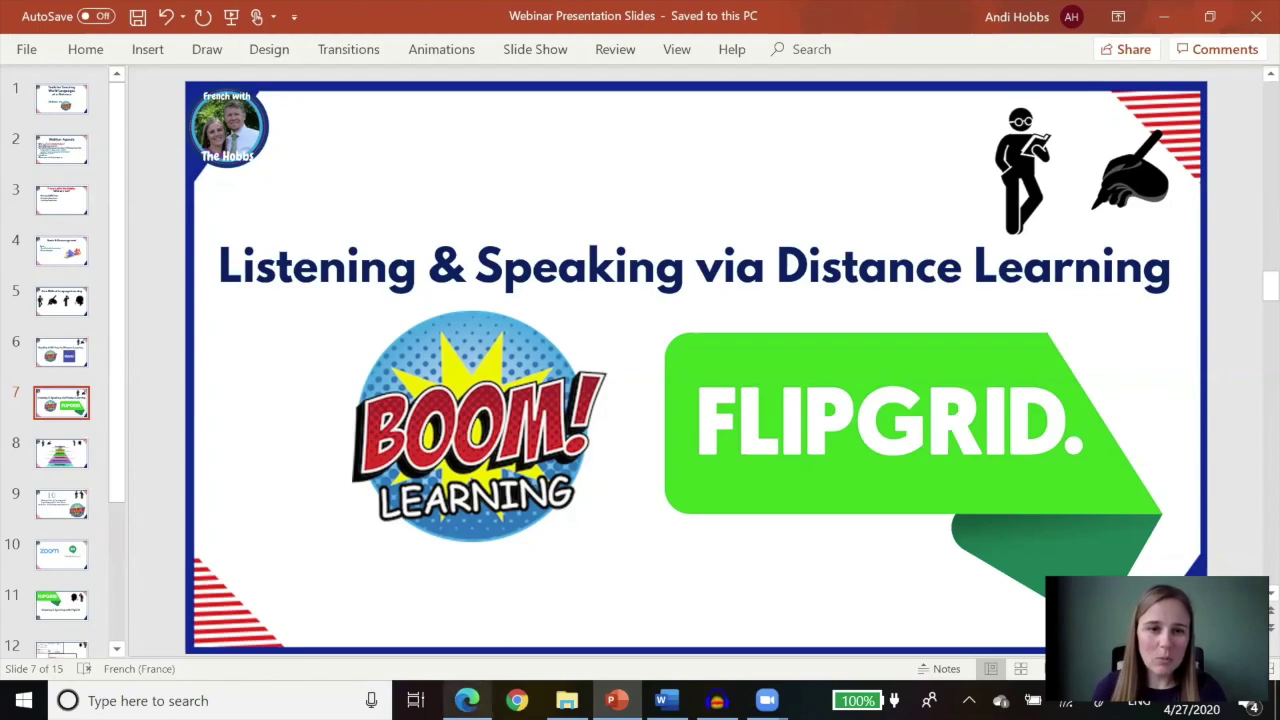
left_click(467, 700)
left_click(82, 16)
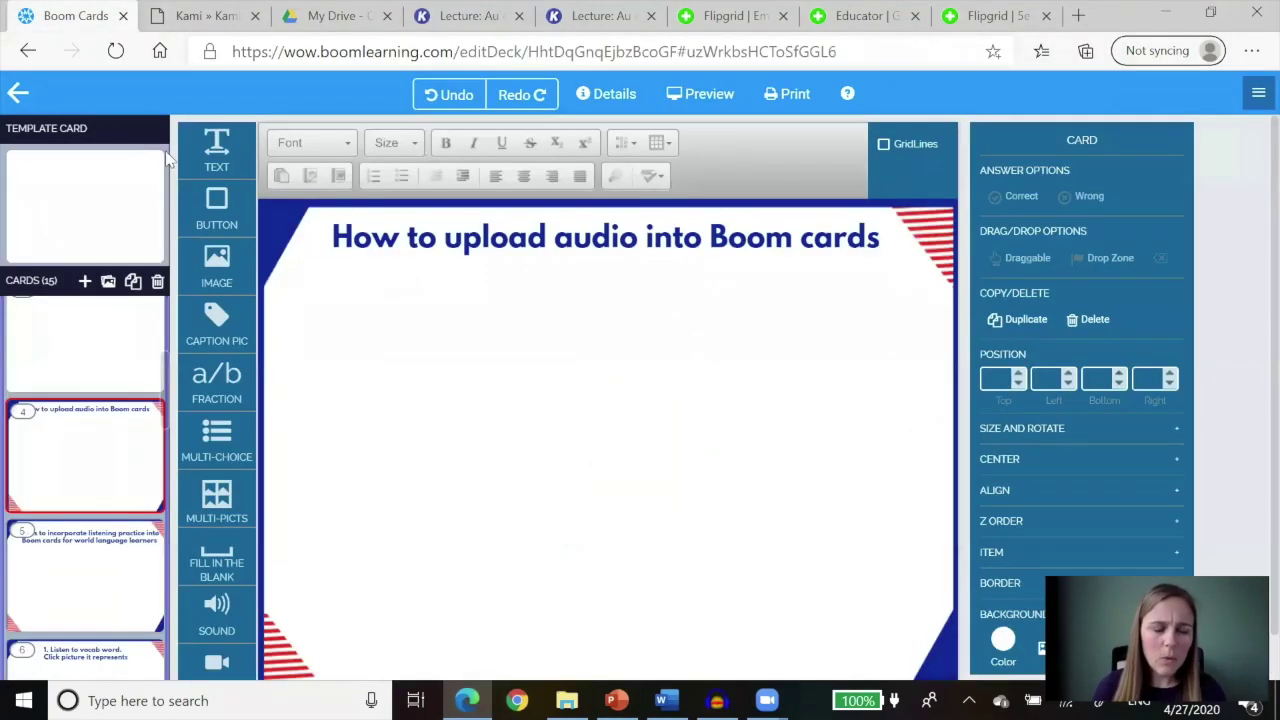
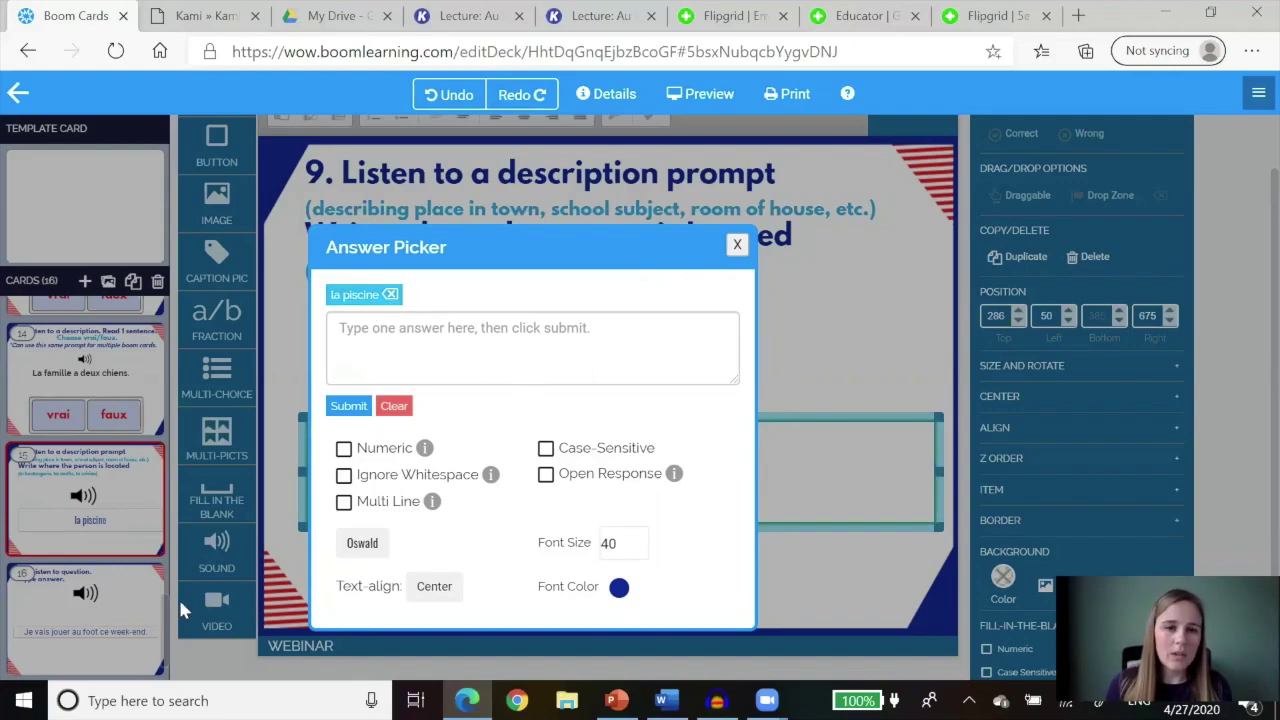
Close the answer settings, preview the card "9. Listen to a description prompt", and submit "la piscine" as its answer.
left_click(737, 244)
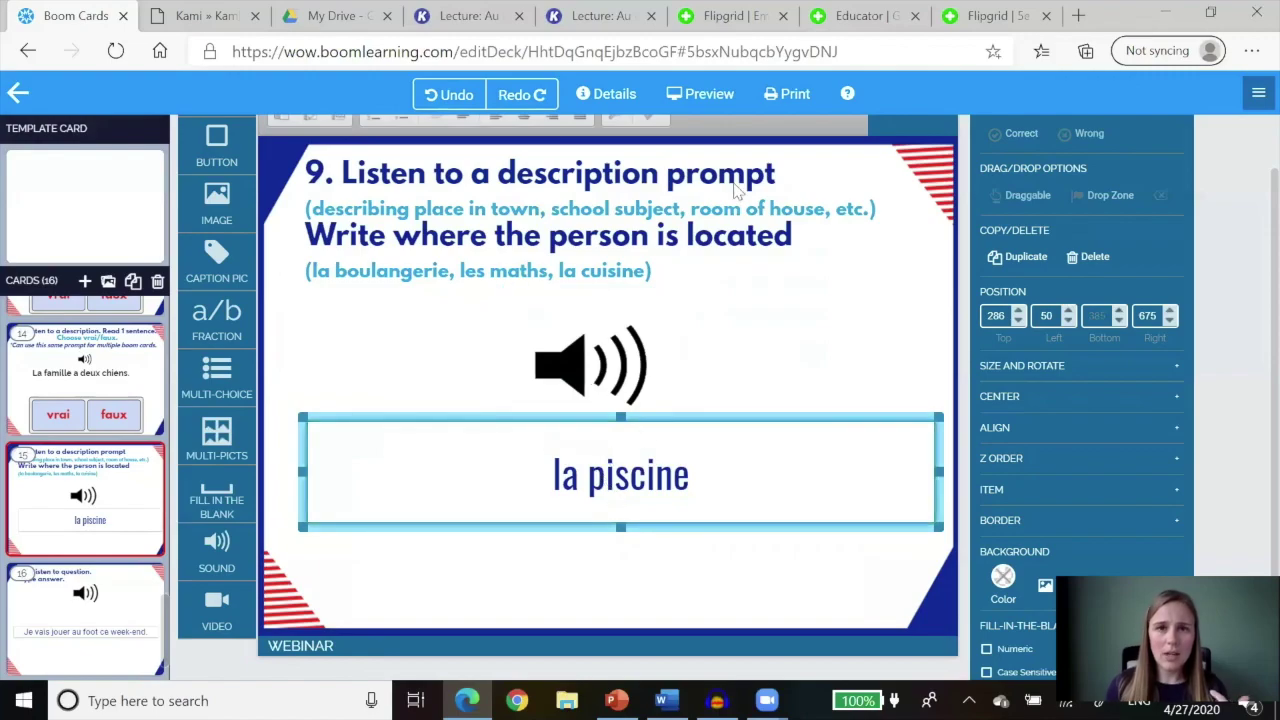
left_click(709, 95)
left_click(600, 520)
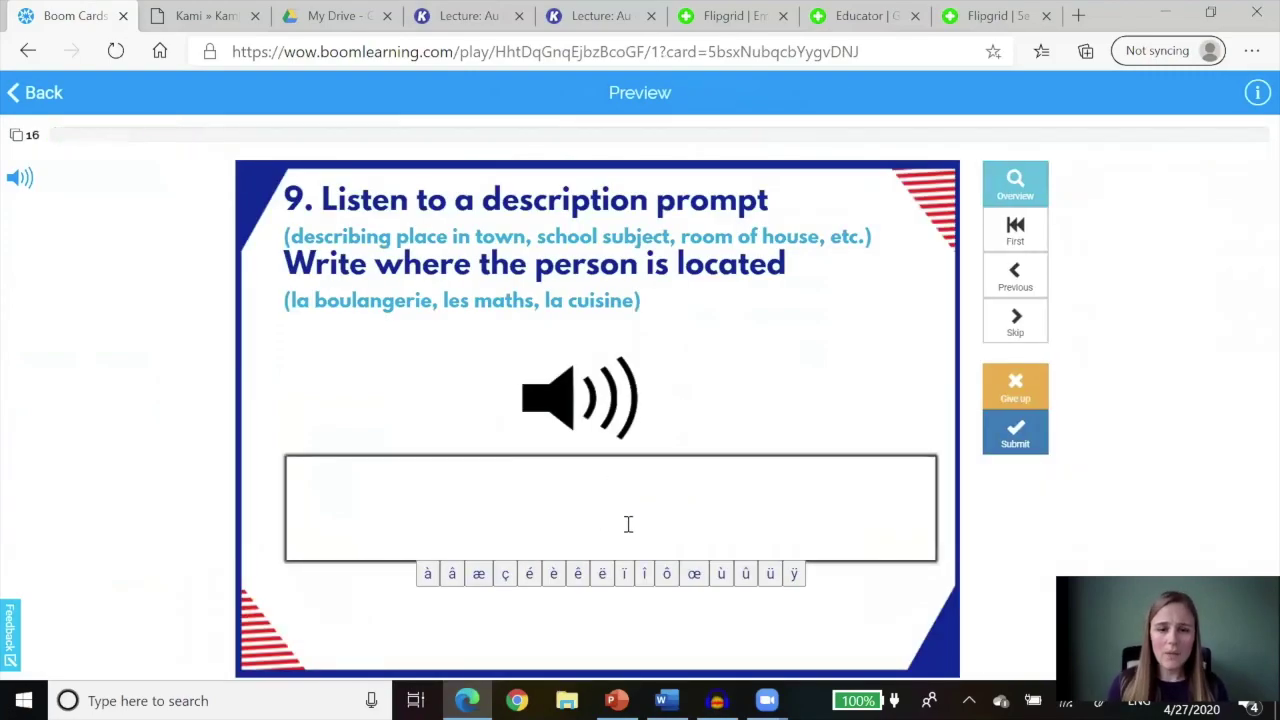
type("la piscine")
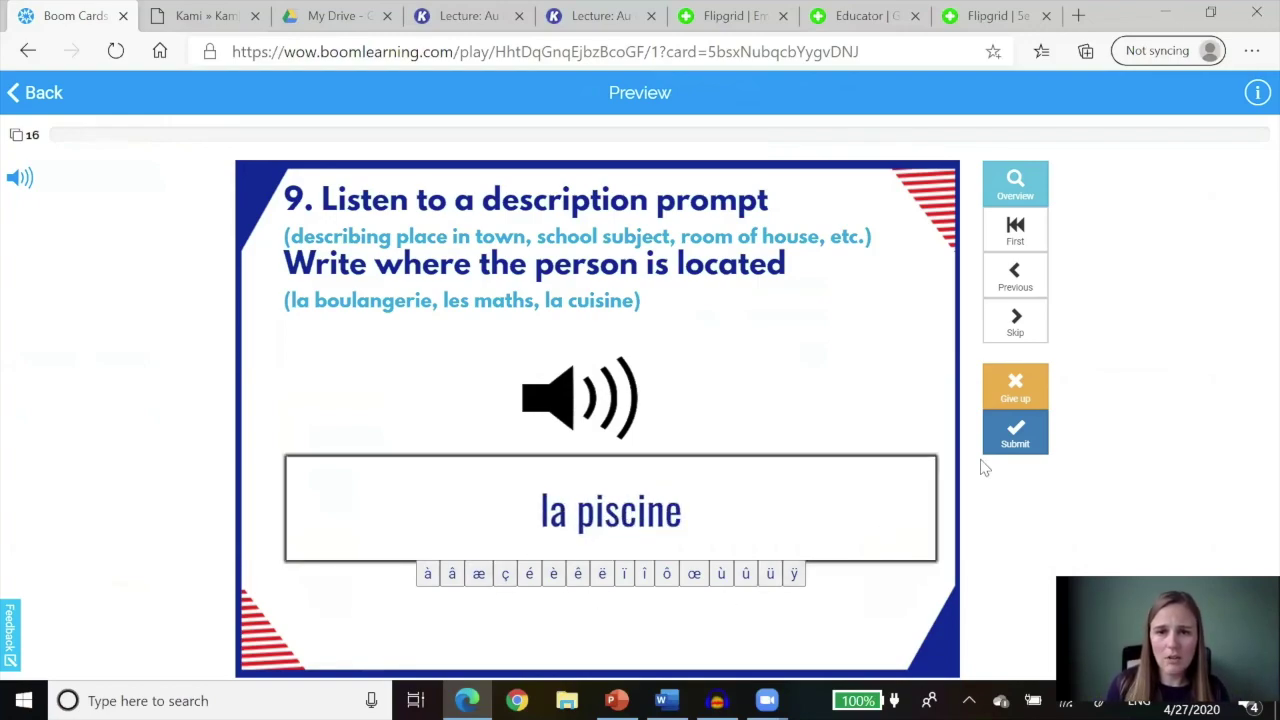
left_click(1013, 442)
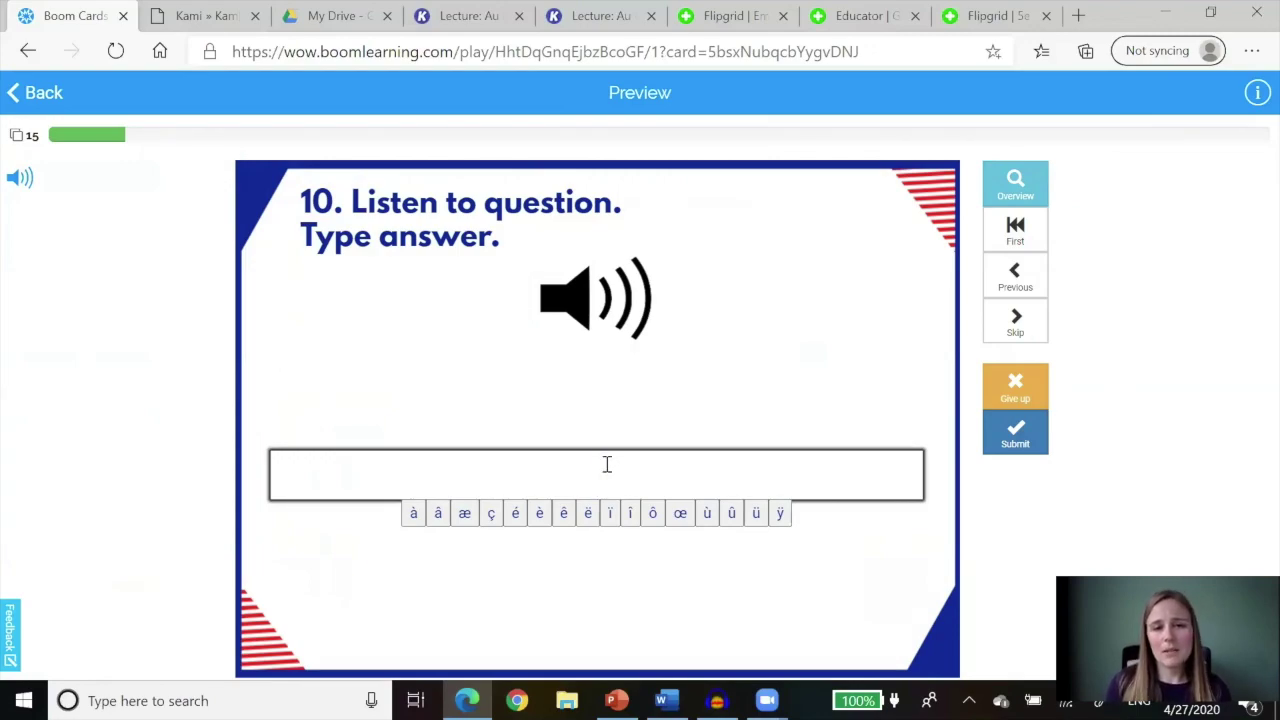
Leave the preview and open card 16, "10. Listen to question. Type answer.", in the deck editor.
left_click(38, 92)
left_click(673, 400)
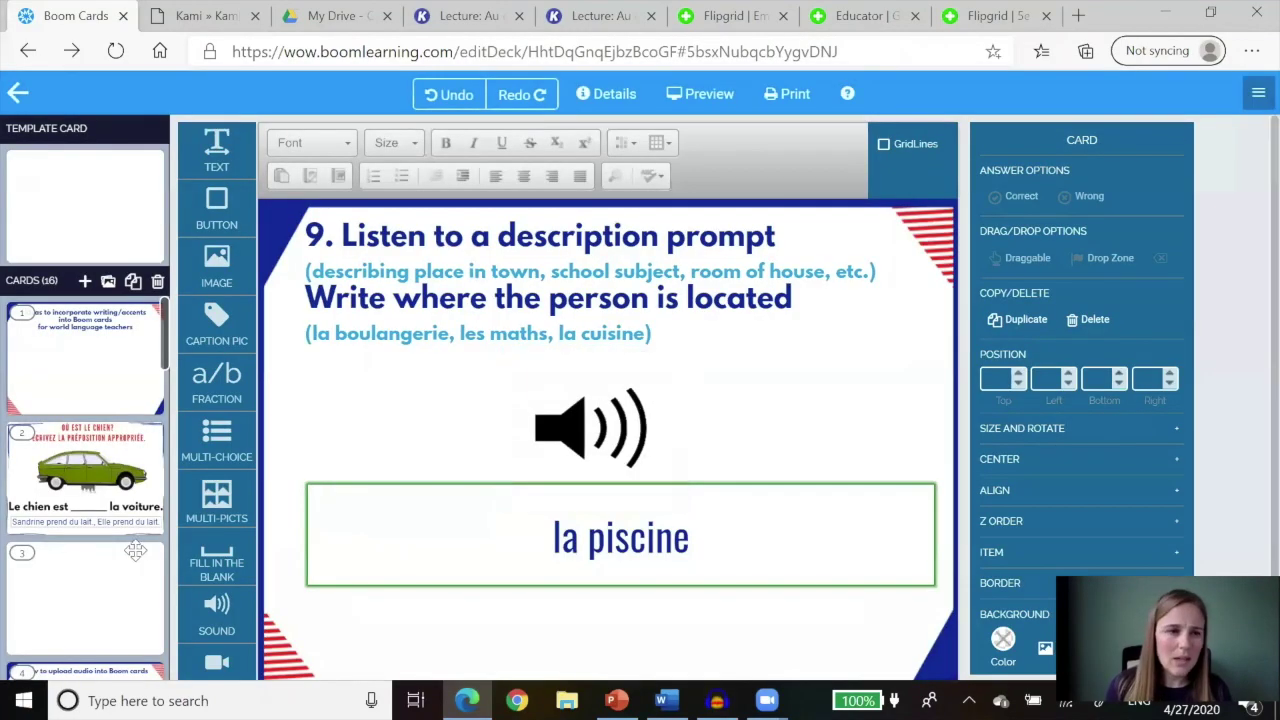
scroll(136, 550, "down", 2)
scroll(136, 550, "down", 15)
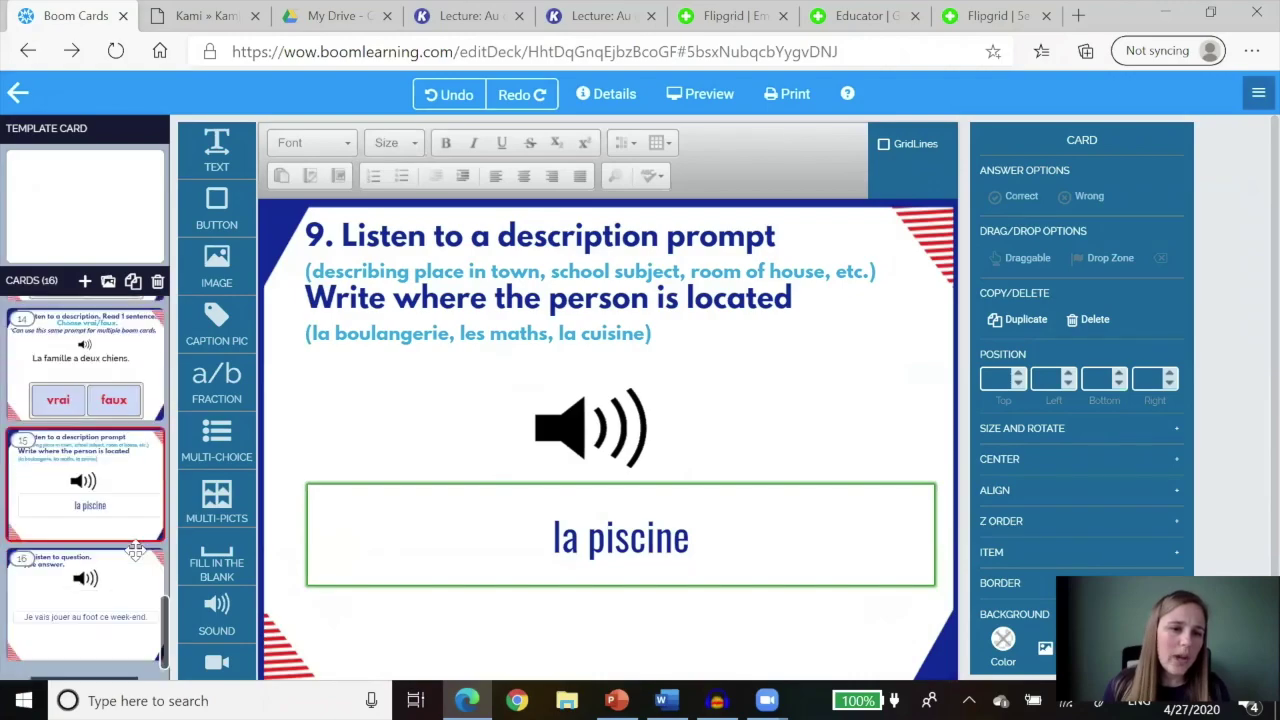
left_click(128, 553)
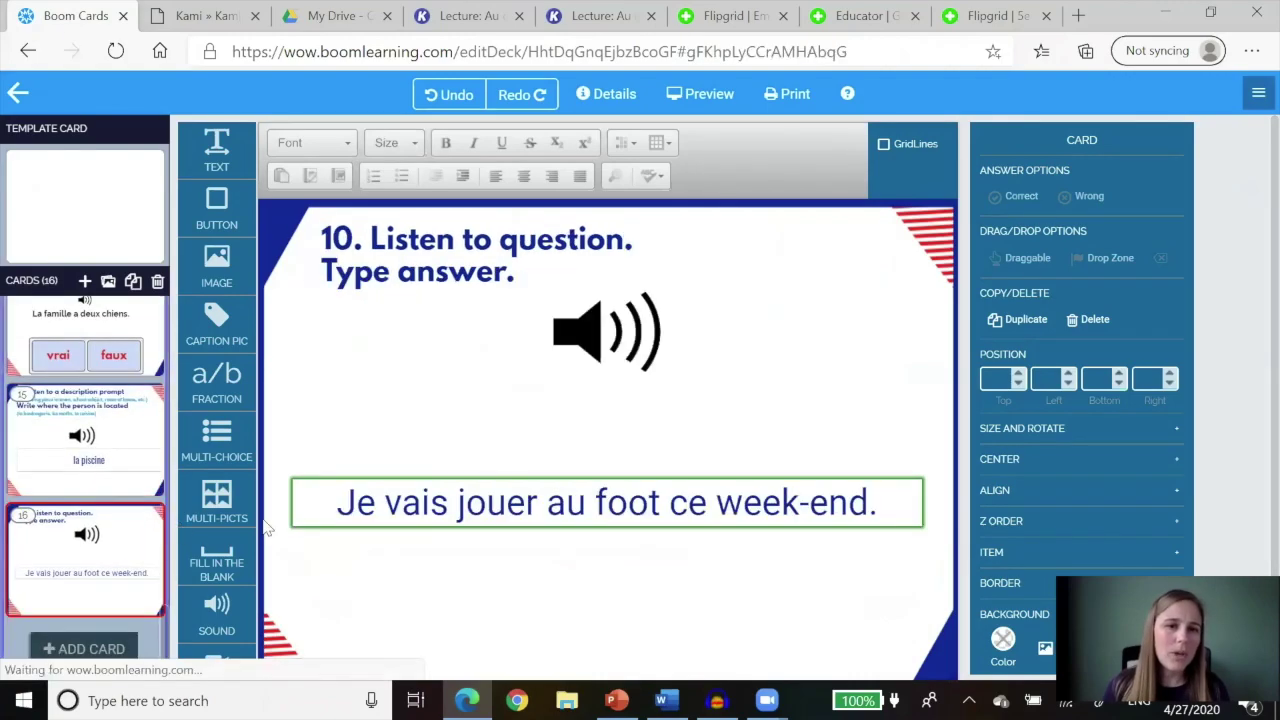
Inspect the answer settings of the "Je vais jouer au foot ce week-end." blank and close them without adding an answer.
double_click(578, 500)
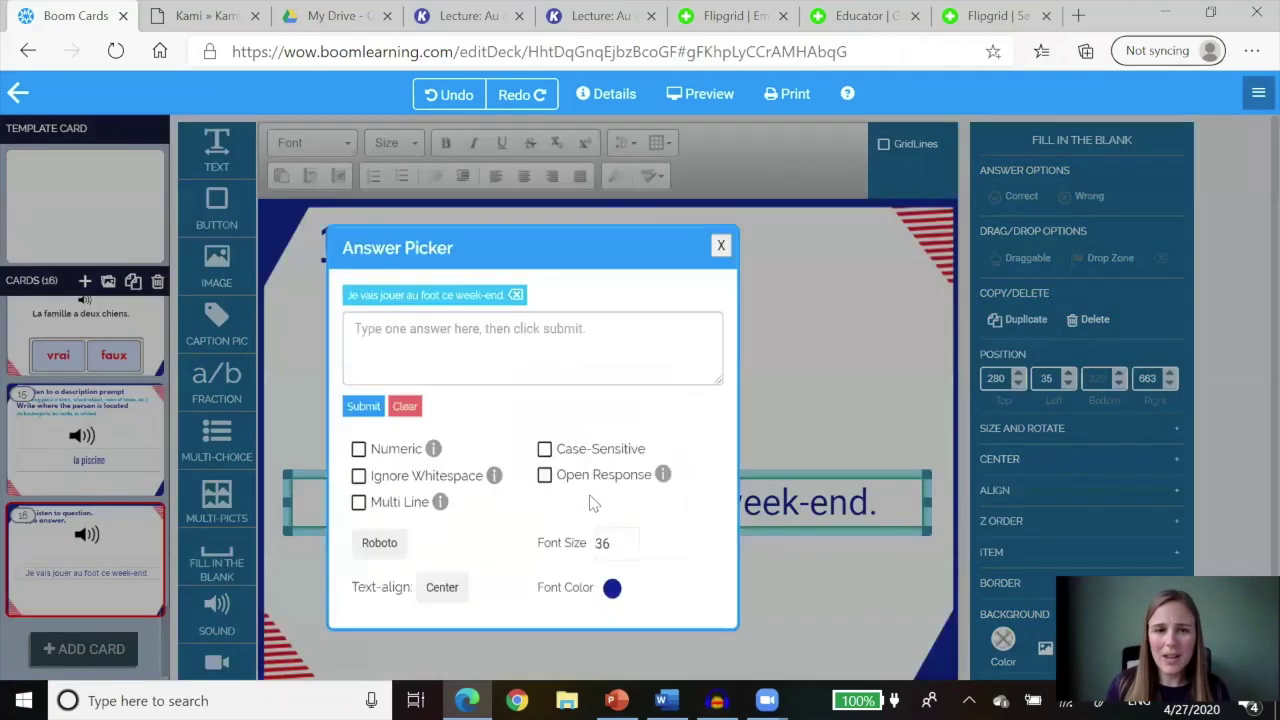
left_click(432, 331)
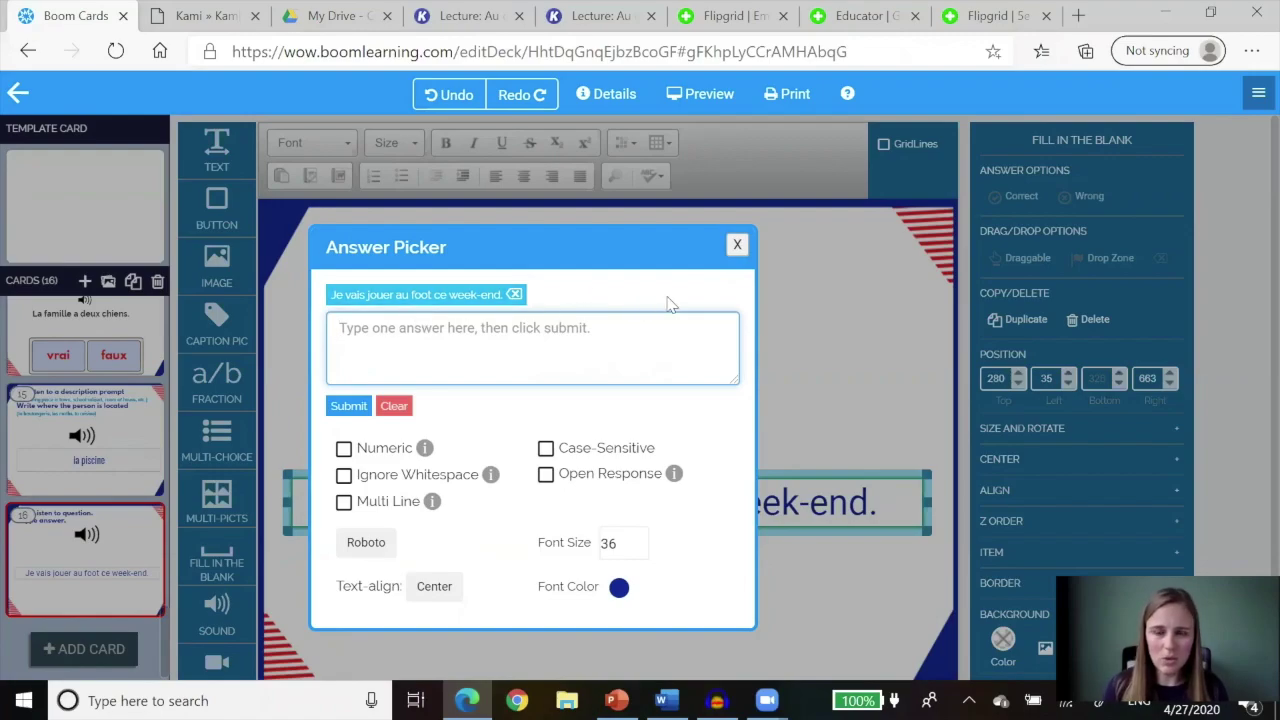
left_click(737, 246)
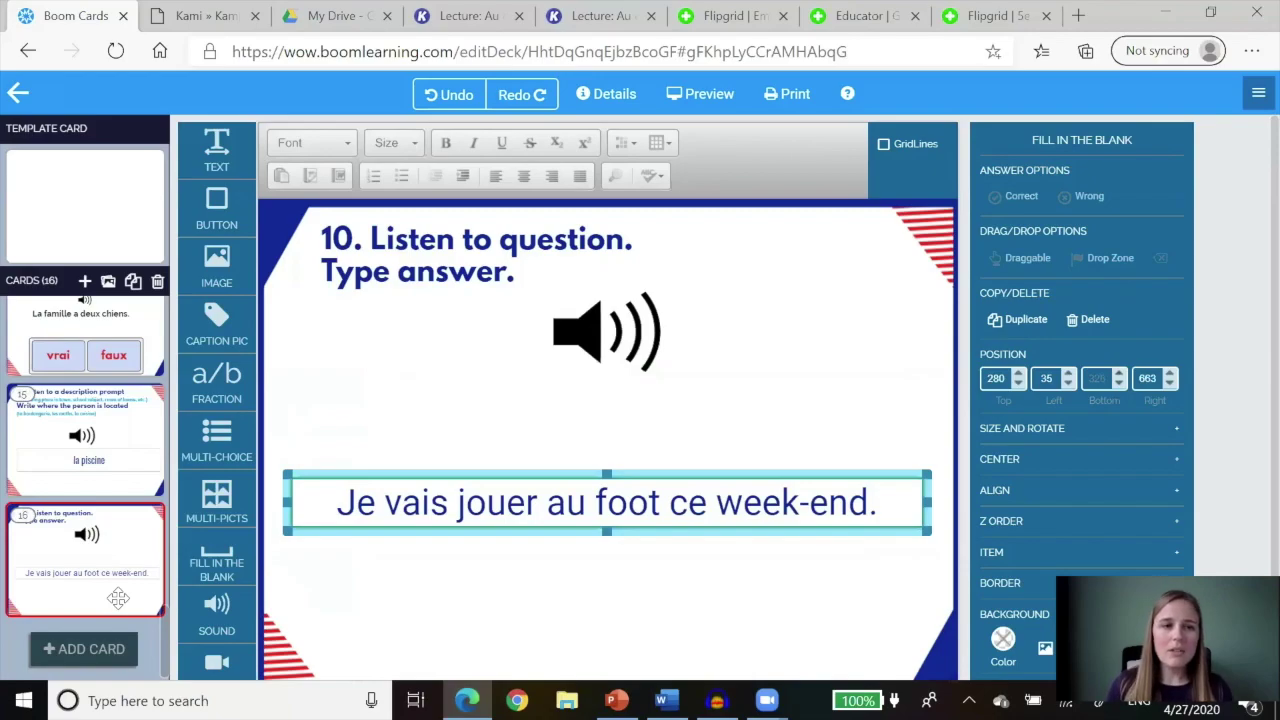
scroll(118, 598, "up", 3)
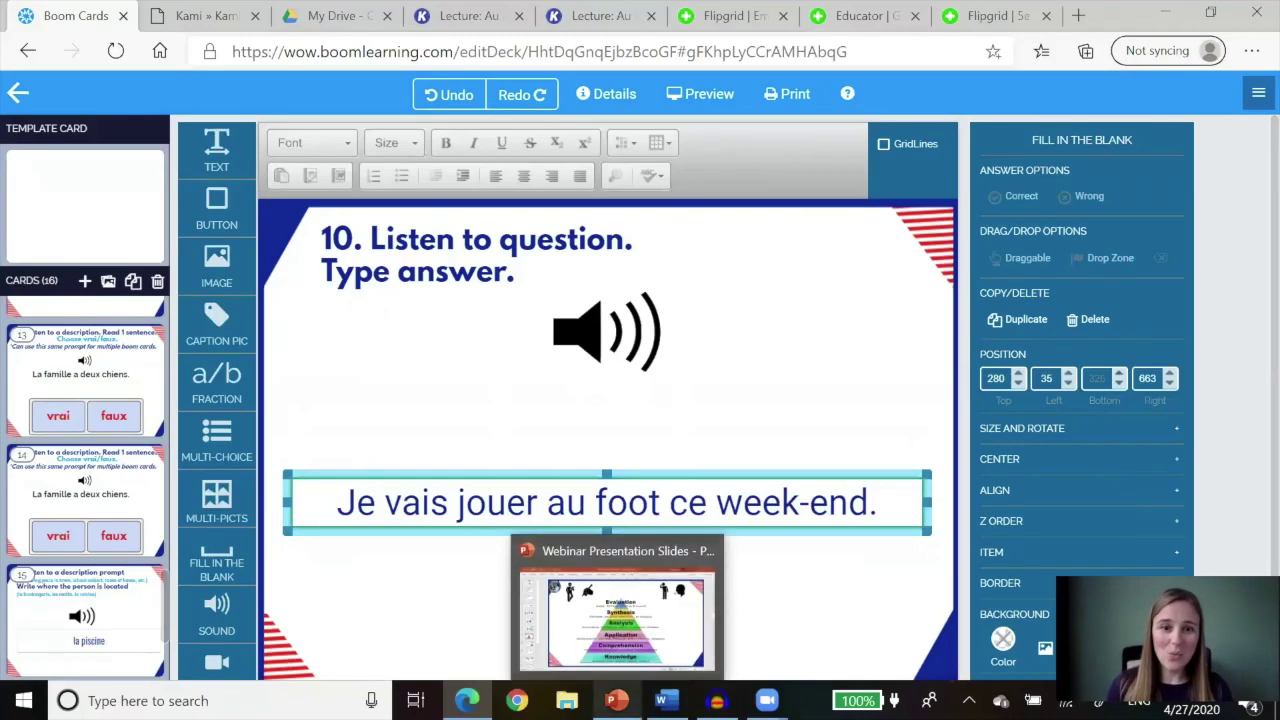
Switch to PowerPoint and show the Listening & Speaking slide 7, followed by the Zoom and Google Hangouts slide 10.
left_click(616, 700)
left_click(70, 415)
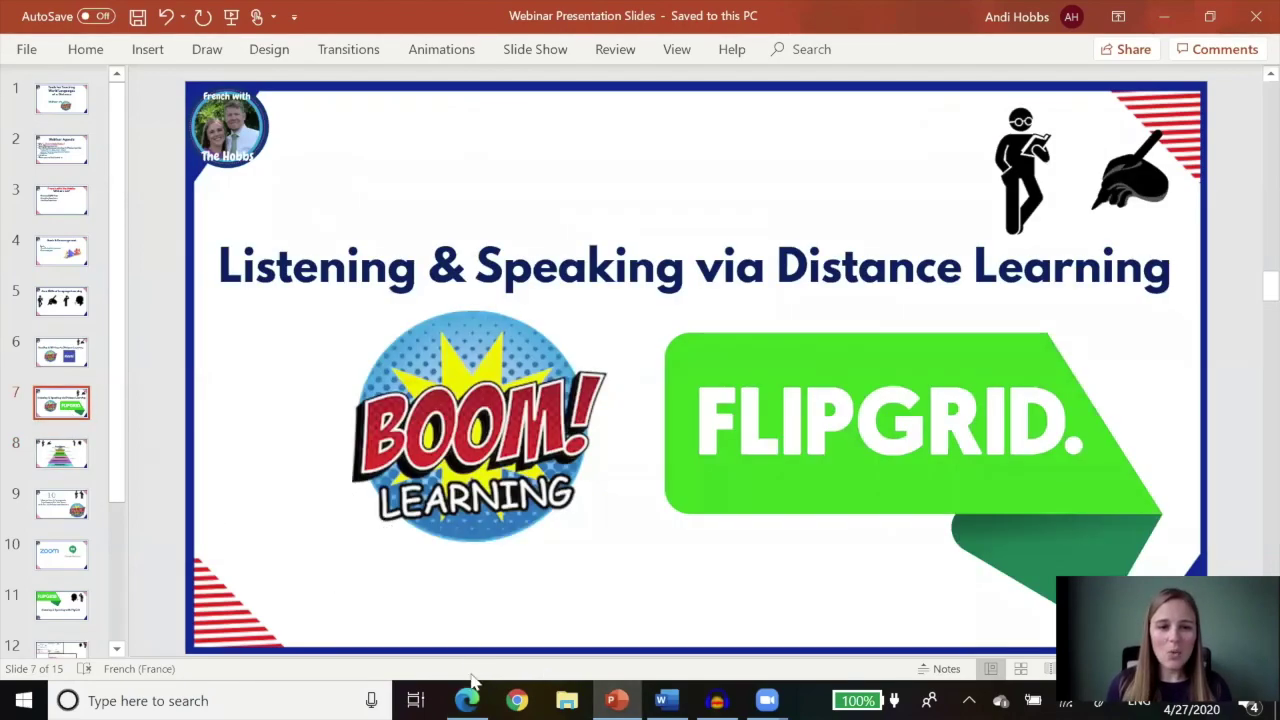
mouse_move(467, 700)
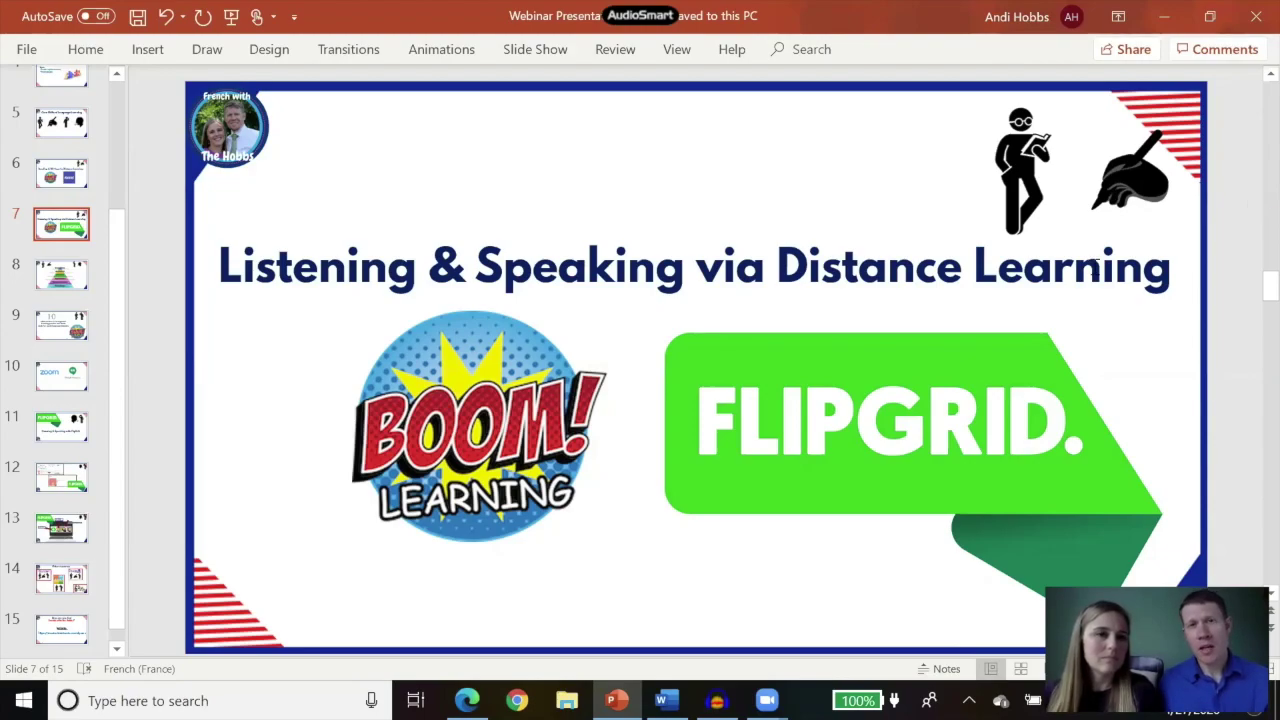
left_click(60, 392)
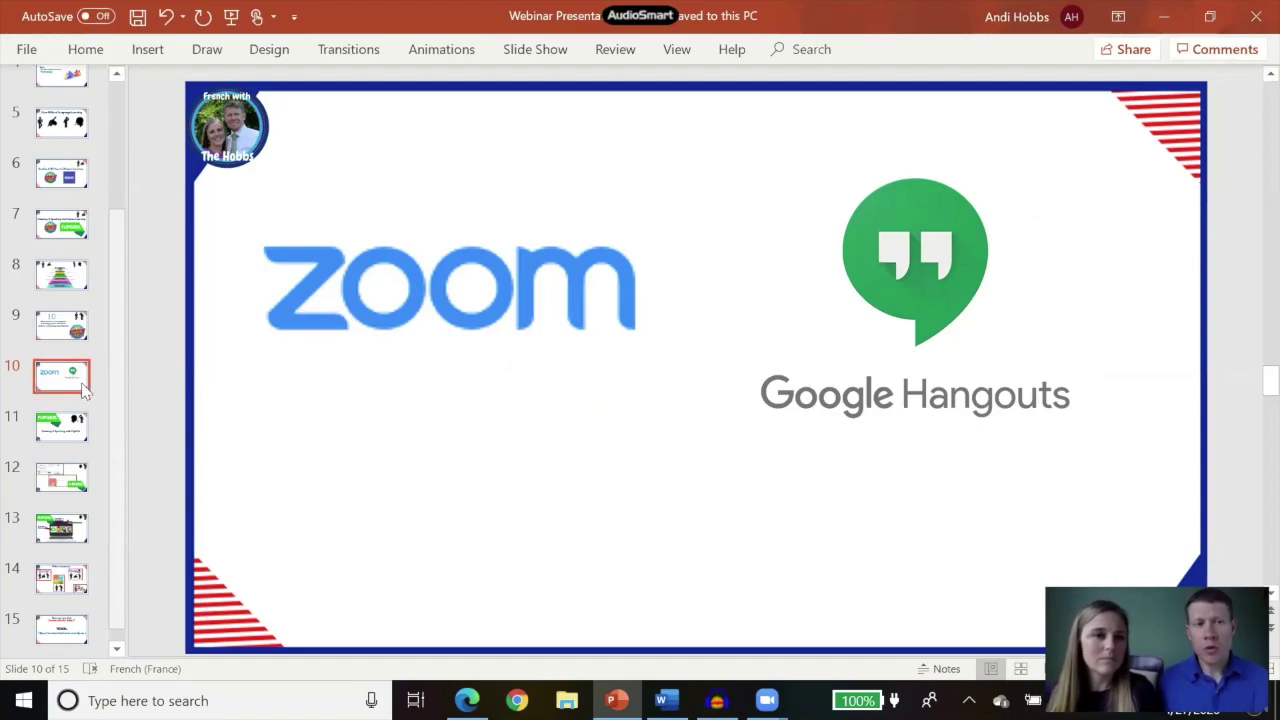
Switch to the browser and look over the topics on the Flipgrid educator Grid Details page.
left_click(467, 700)
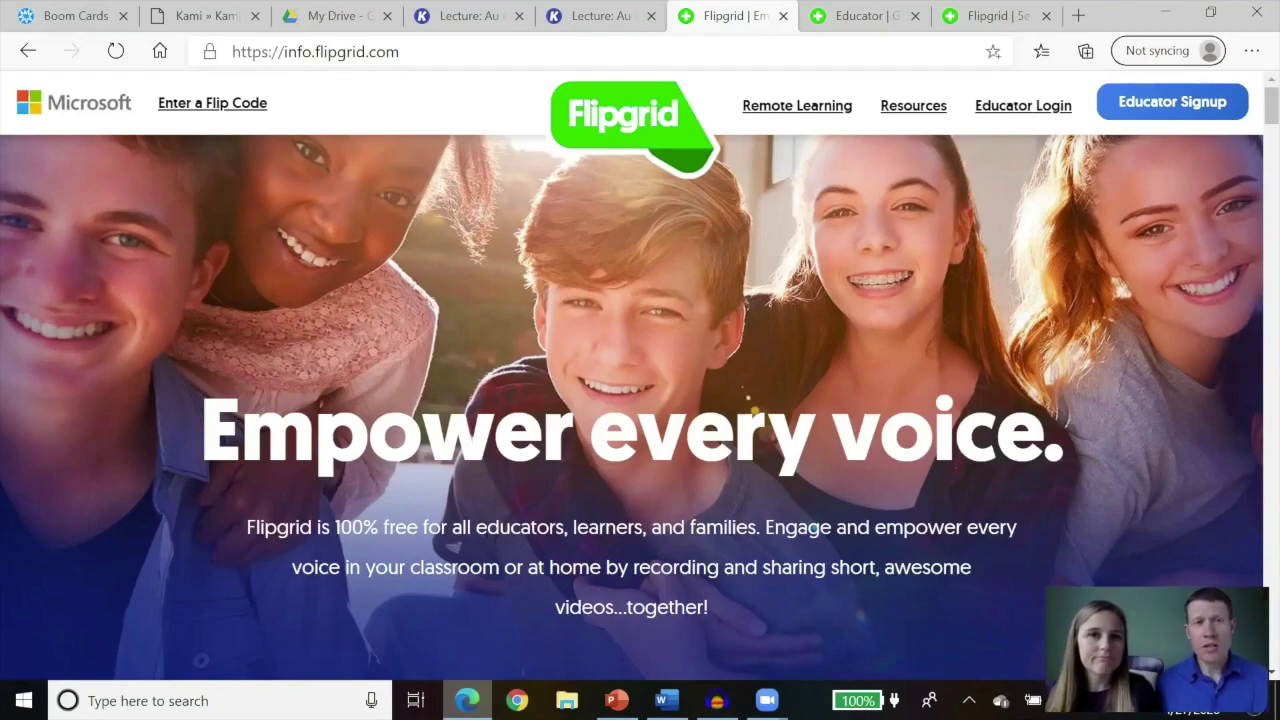
left_click(835, 16)
scroll(805, 268, "up", 4)
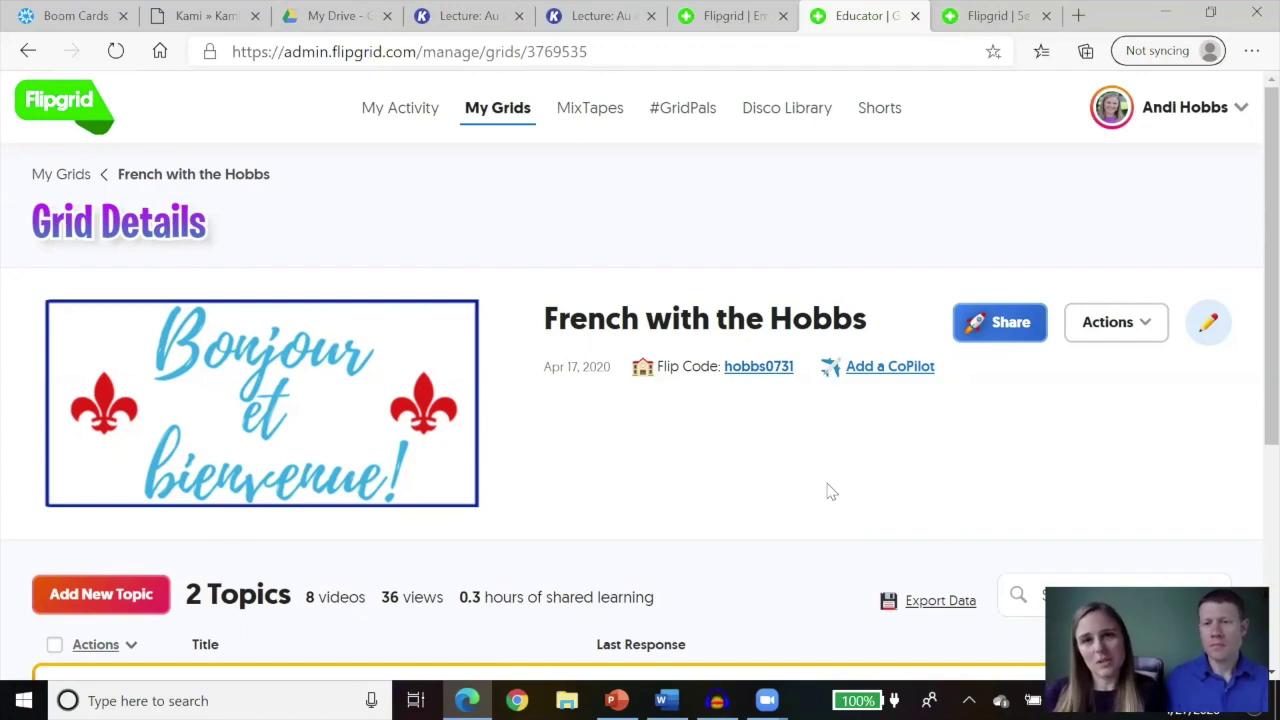
scroll(829, 491, "down", 2)
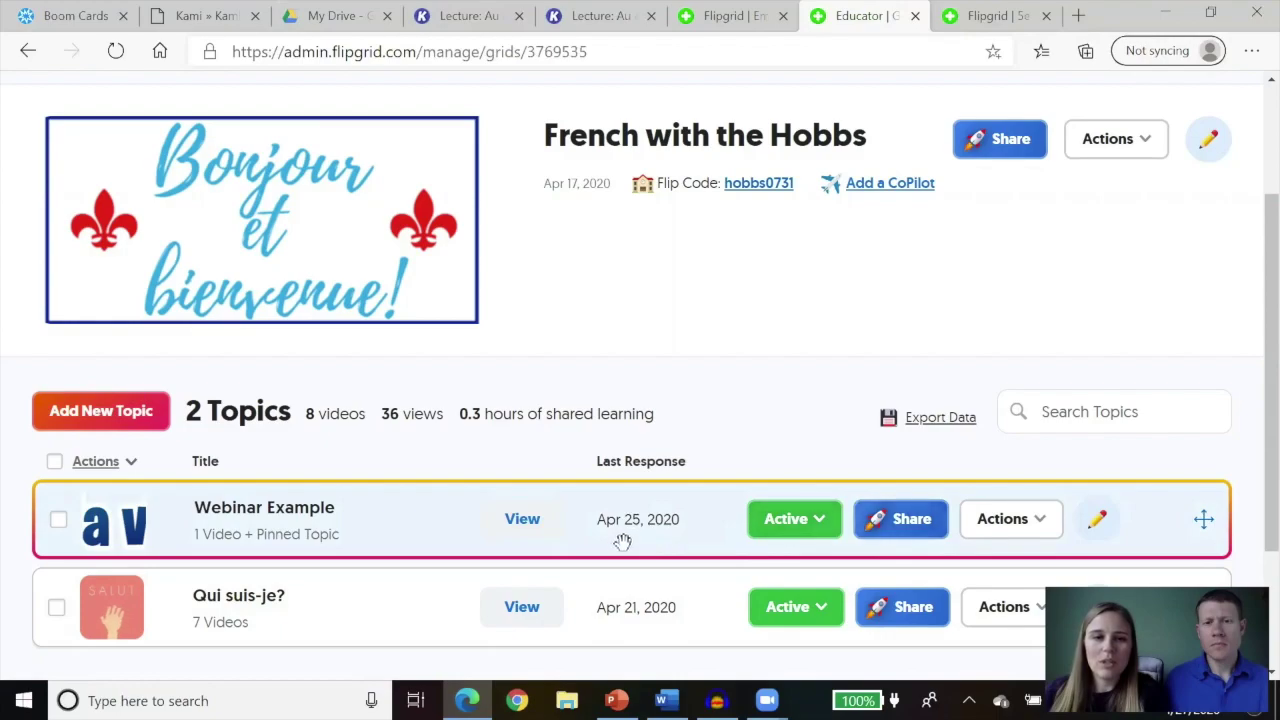
Open the Webinar Example topic in Flipgrid and look through its "Qu'est-ce que tu aimes?" prompt and video responses.
left_click(538, 536)
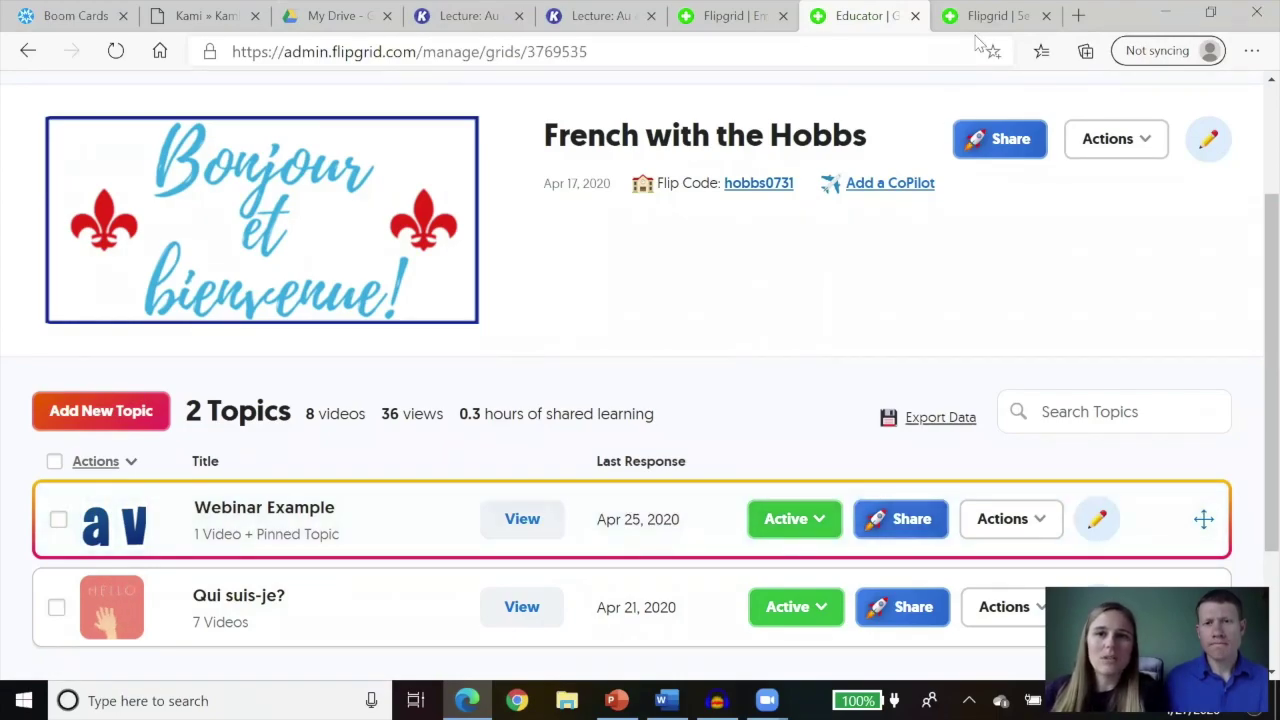
scroll(913, 342, "up", 5)
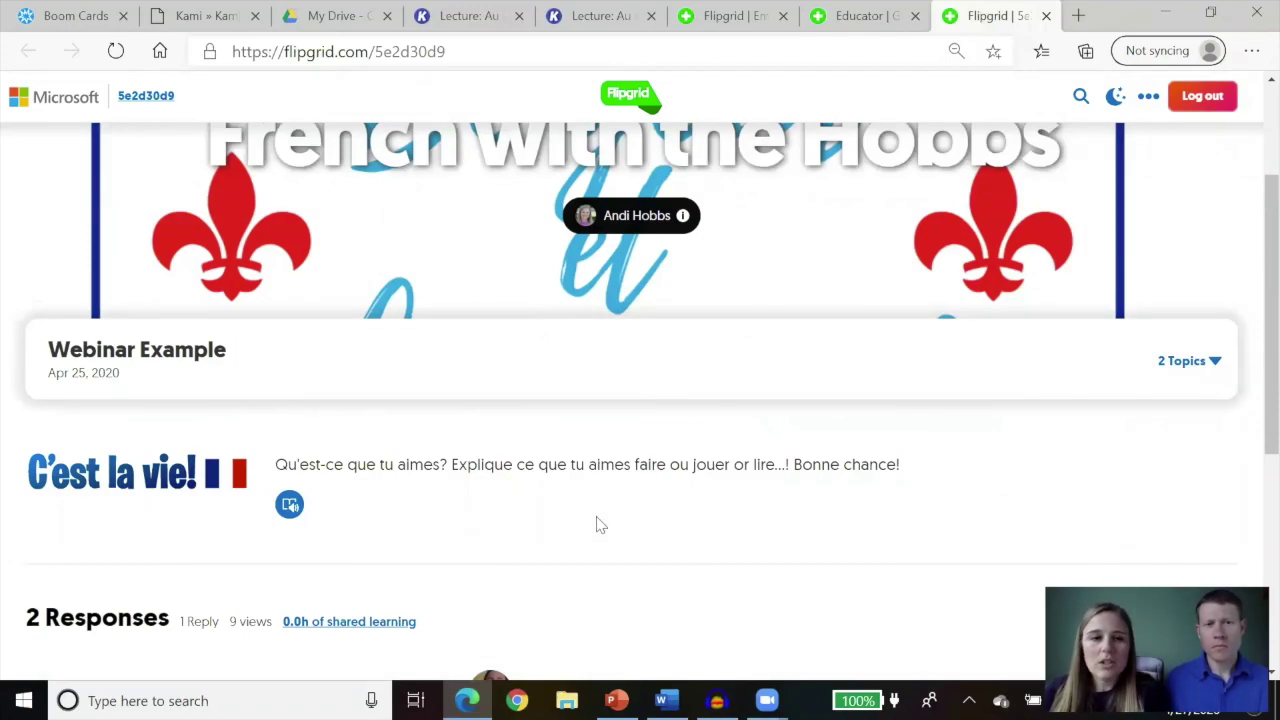
scroll(600, 525, "down", 4)
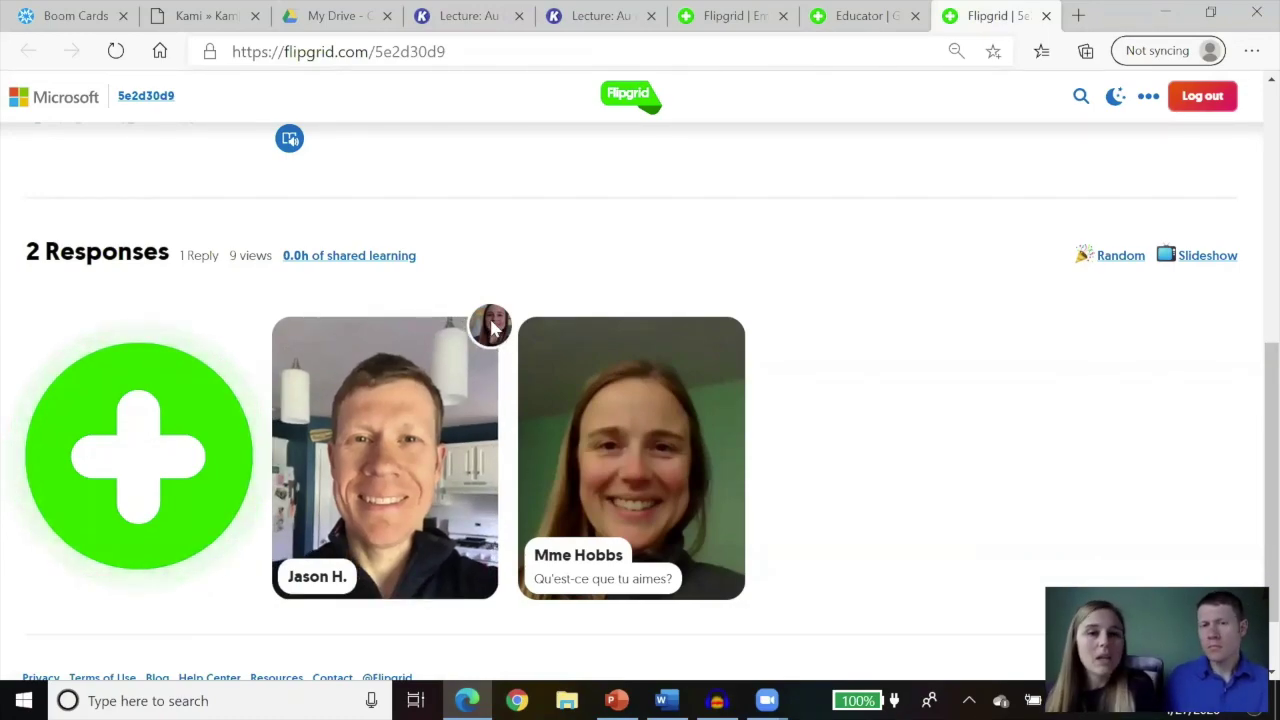
scroll(491, 328, "down", 2)
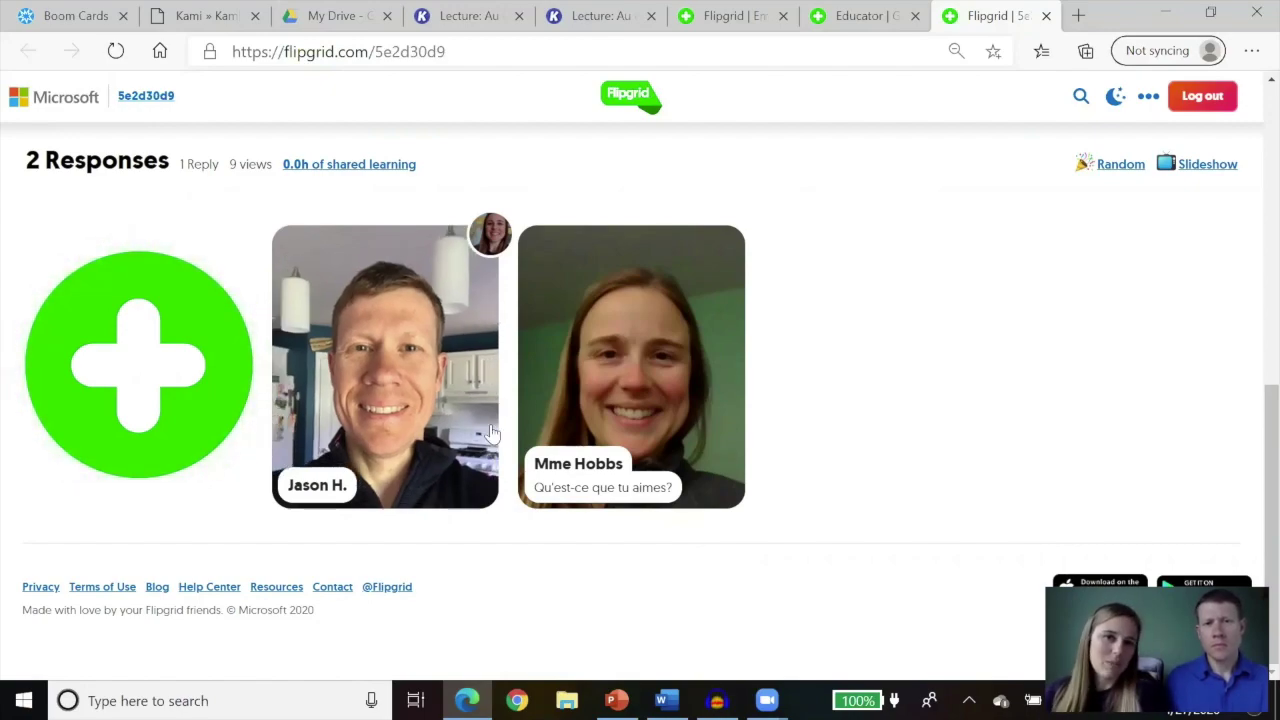
scroll(490, 432, "up", 4)
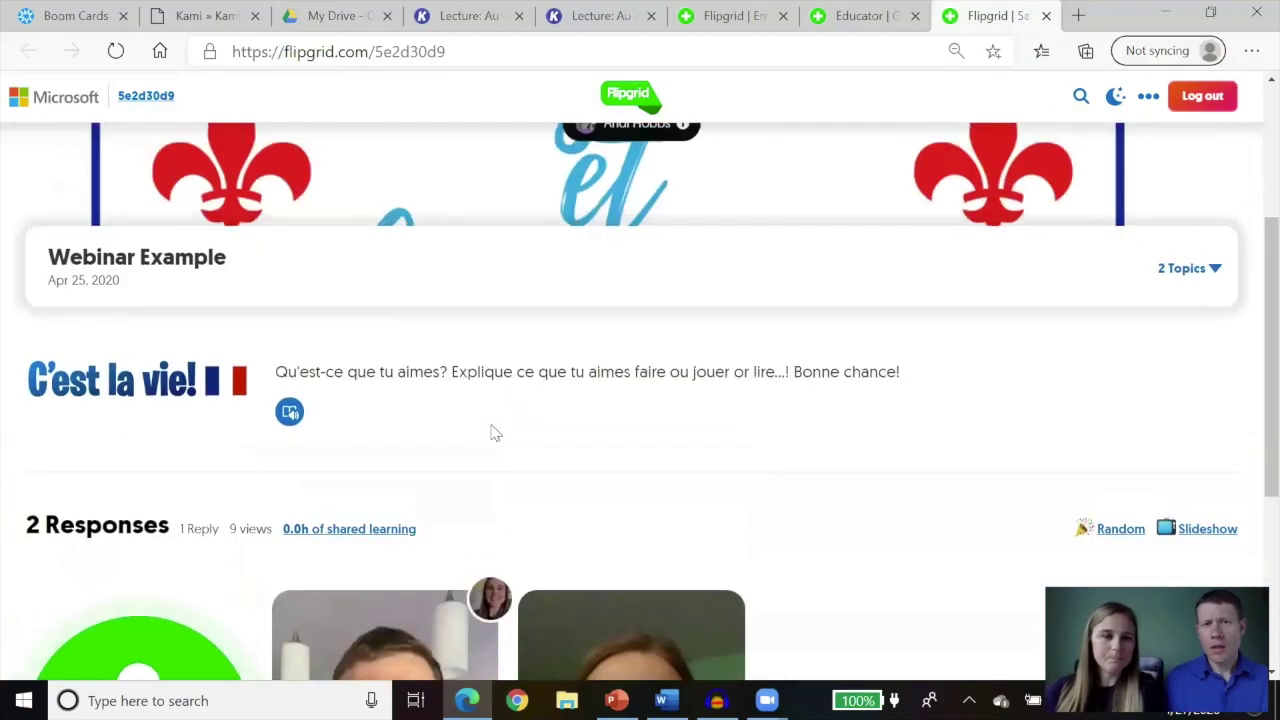
scroll(490, 432, "down", 2)
scroll(490, 432, "down", 1)
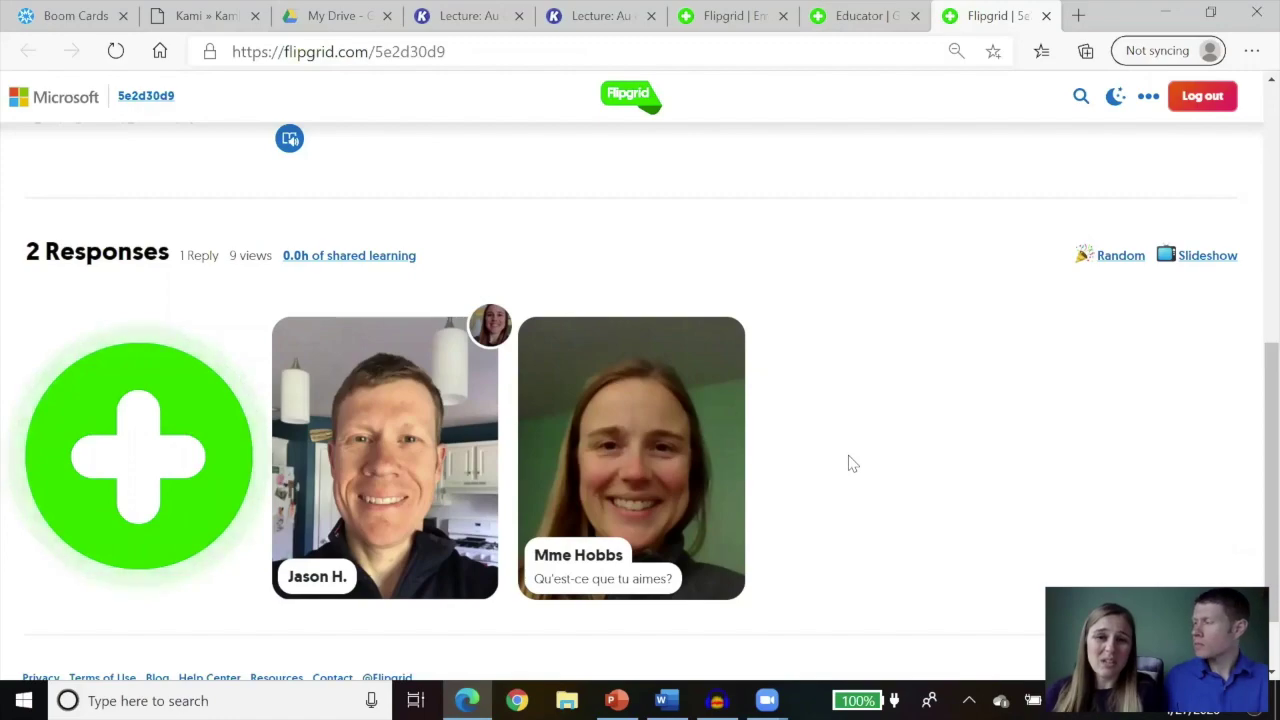
Switch to PowerPoint and show slide 14, "Other resources".
left_click(617, 700)
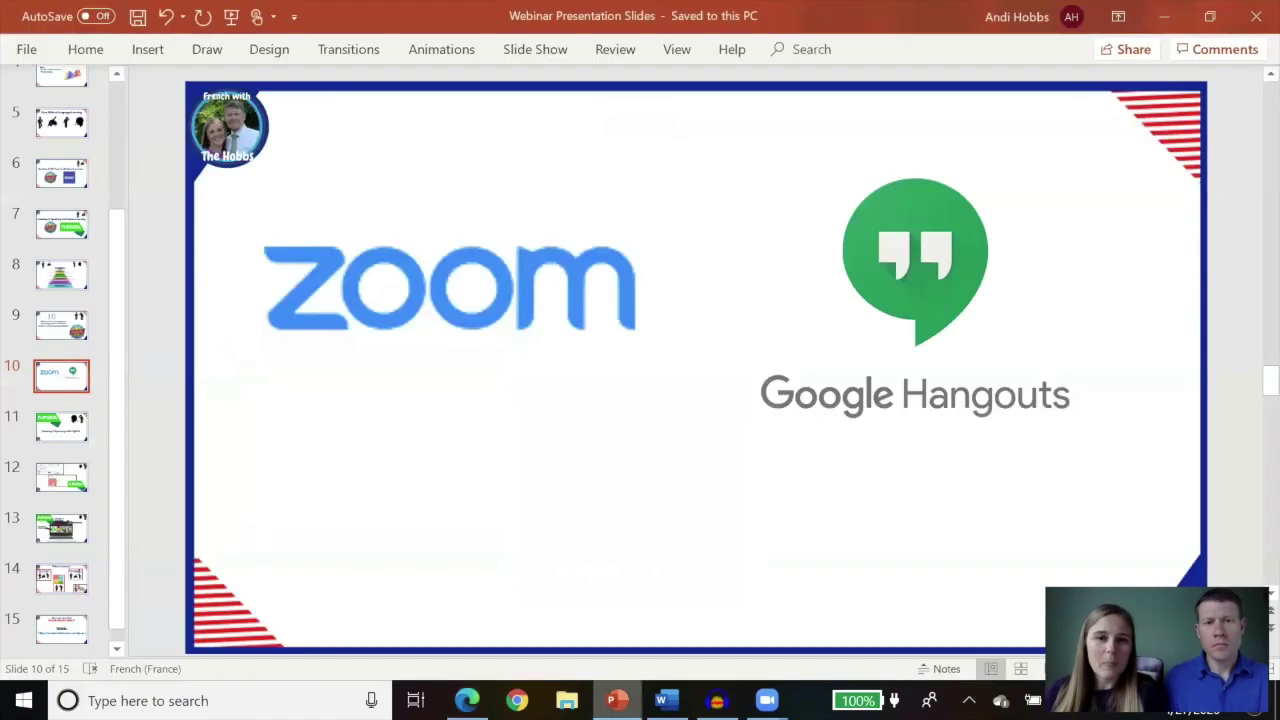
left_click(45, 578)
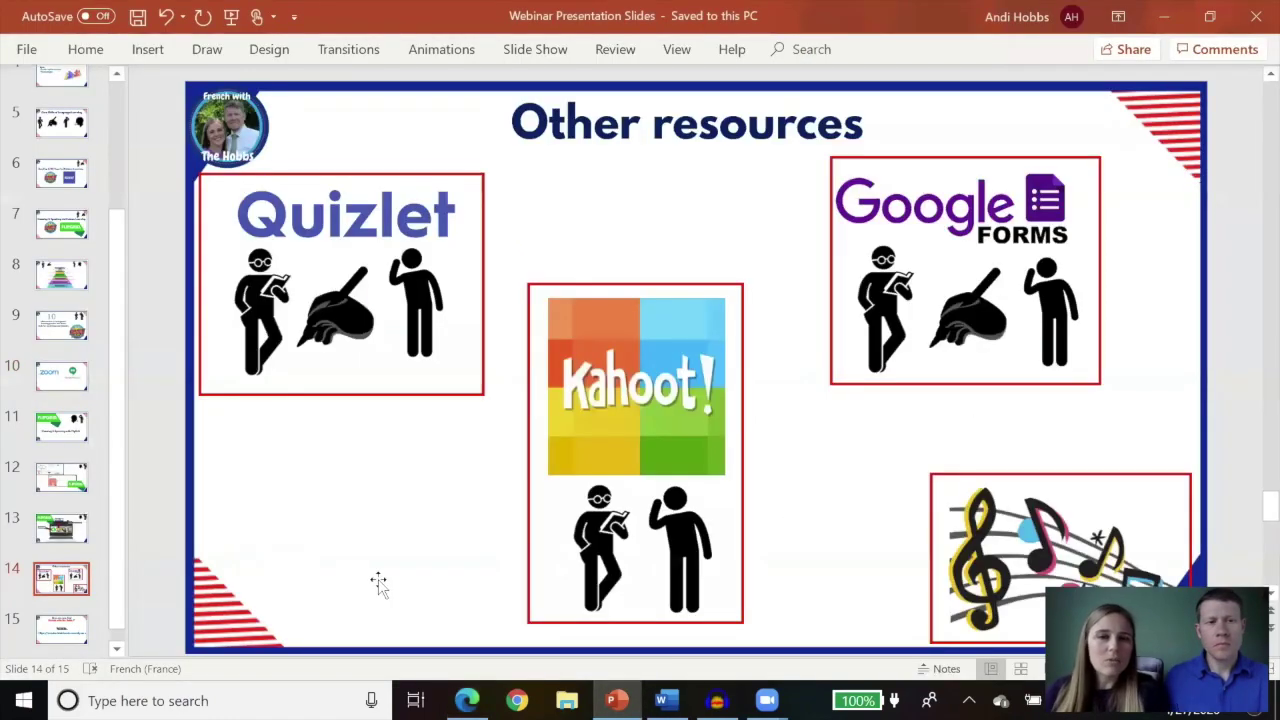